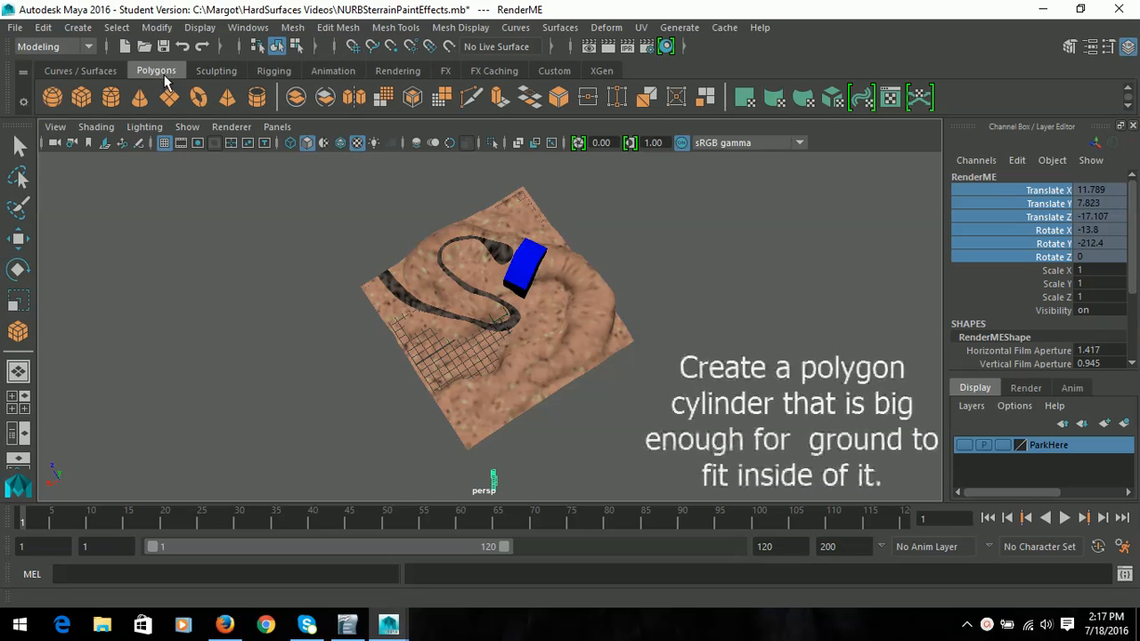
Draw the base of a polygon cylinder in the top view, radius about 27.4, large enough to surround the terrain
left_click(18, 402)
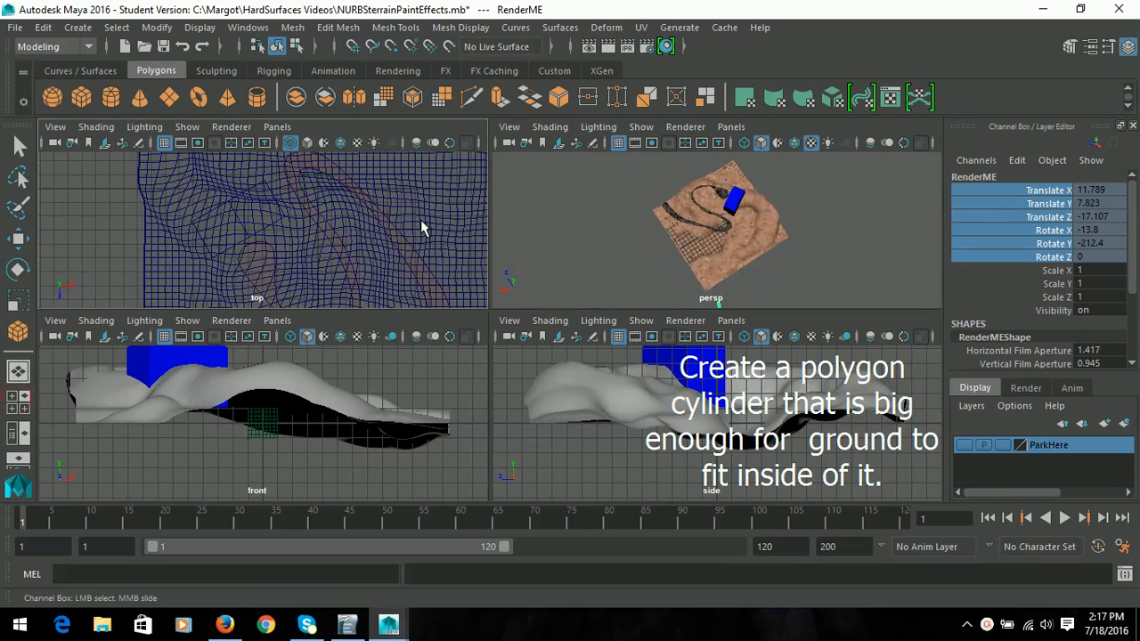
key("space")
scroll(453, 303, "down", 10)
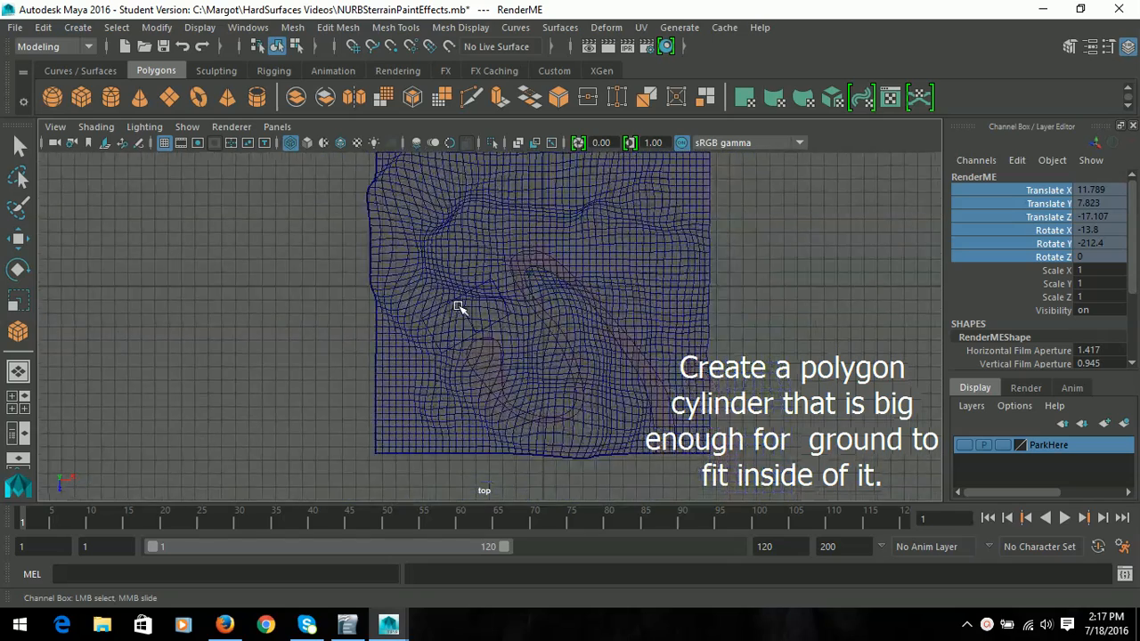
scroll(459, 308, "down", 3)
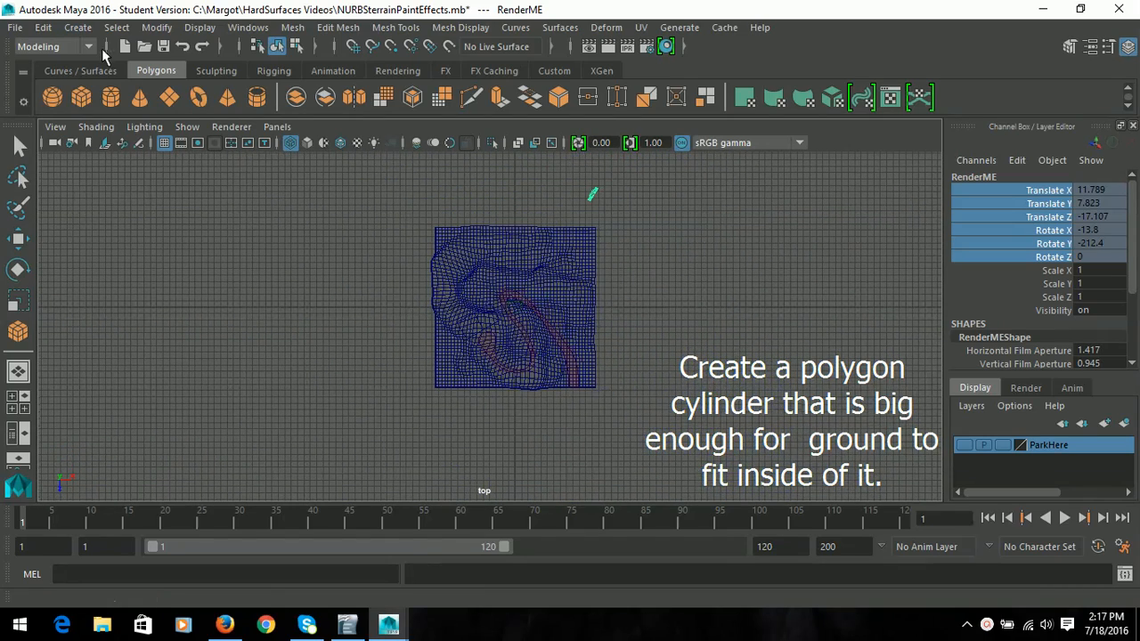
left_click(79, 28)
mouse_move(118, 87)
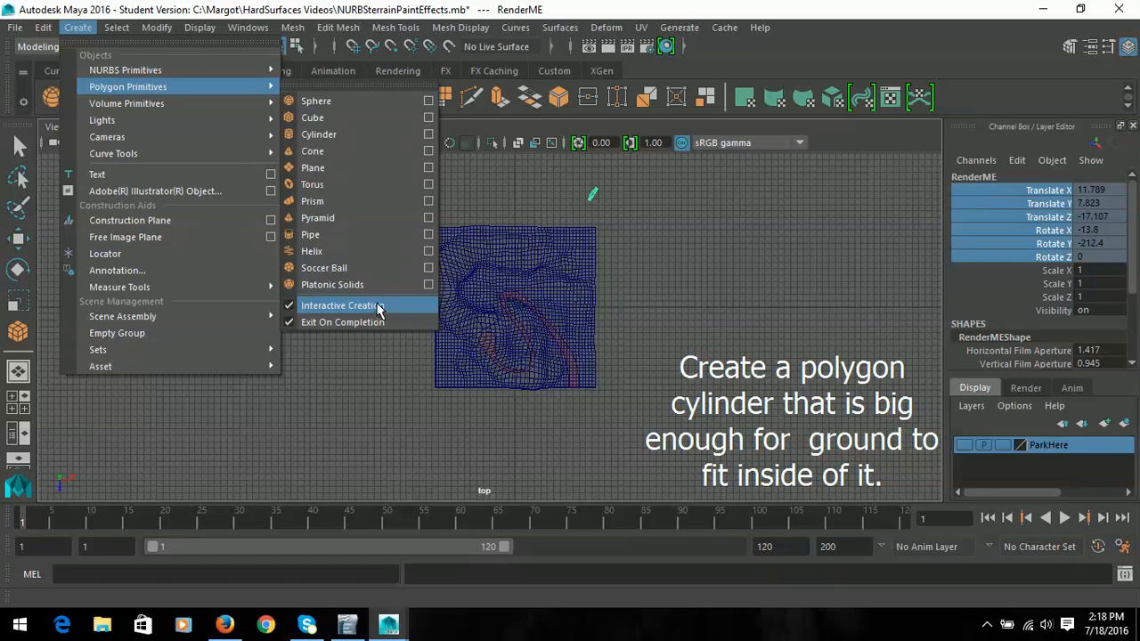
left_click(337, 136)
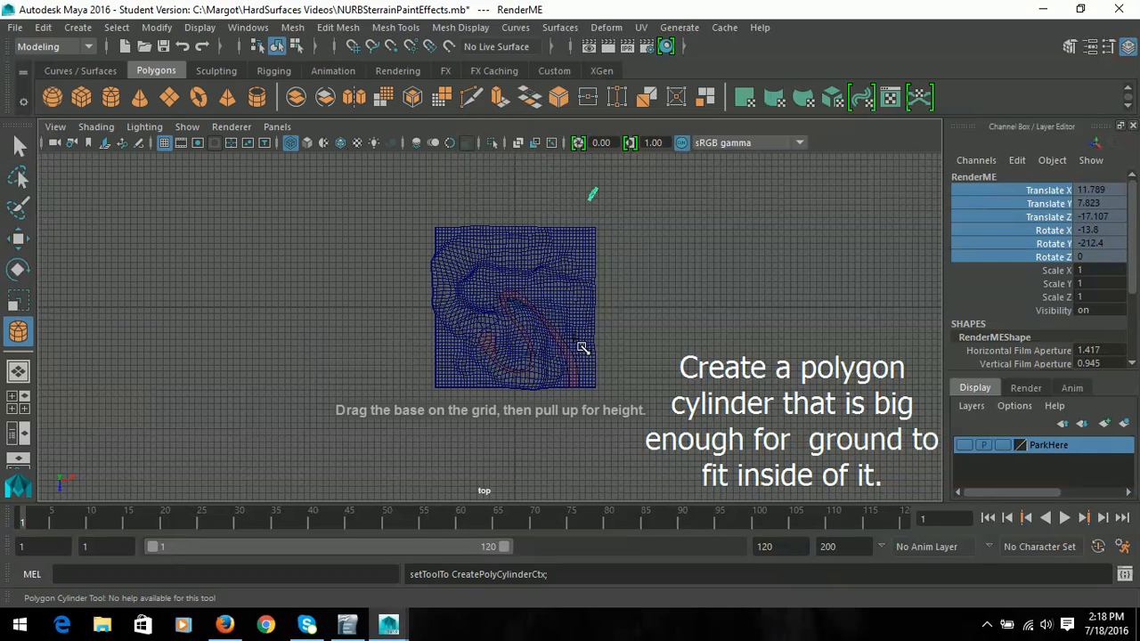
left_click_drag(489, 282, 635, 397)
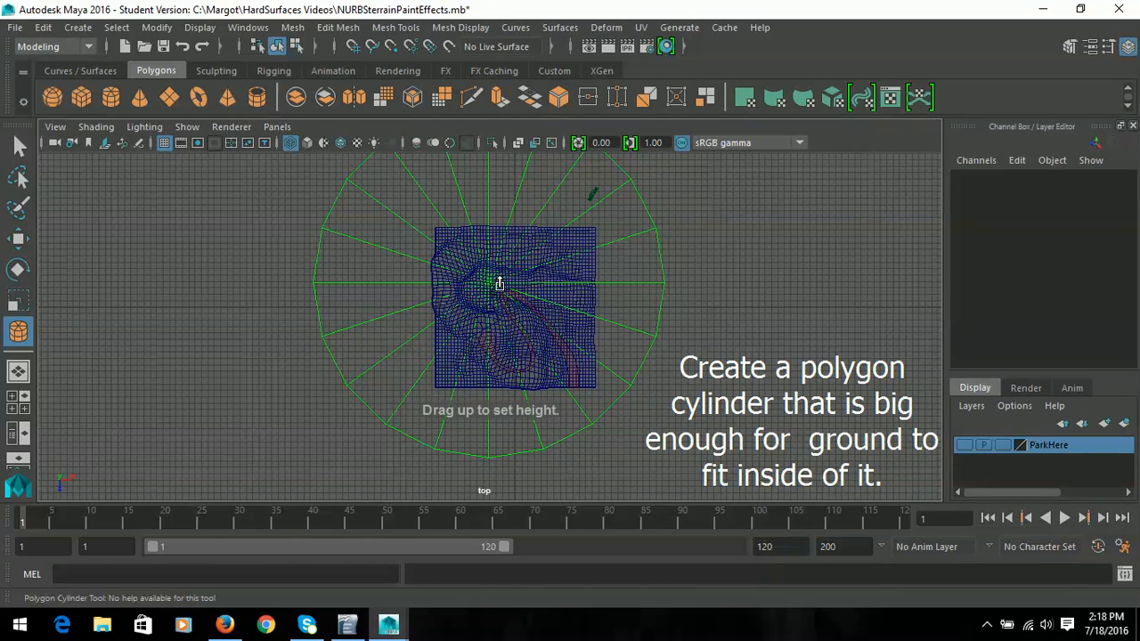
Raise the cylinder to a height of about 14.4 in the perspective view so it encloses the terrain
key("space")
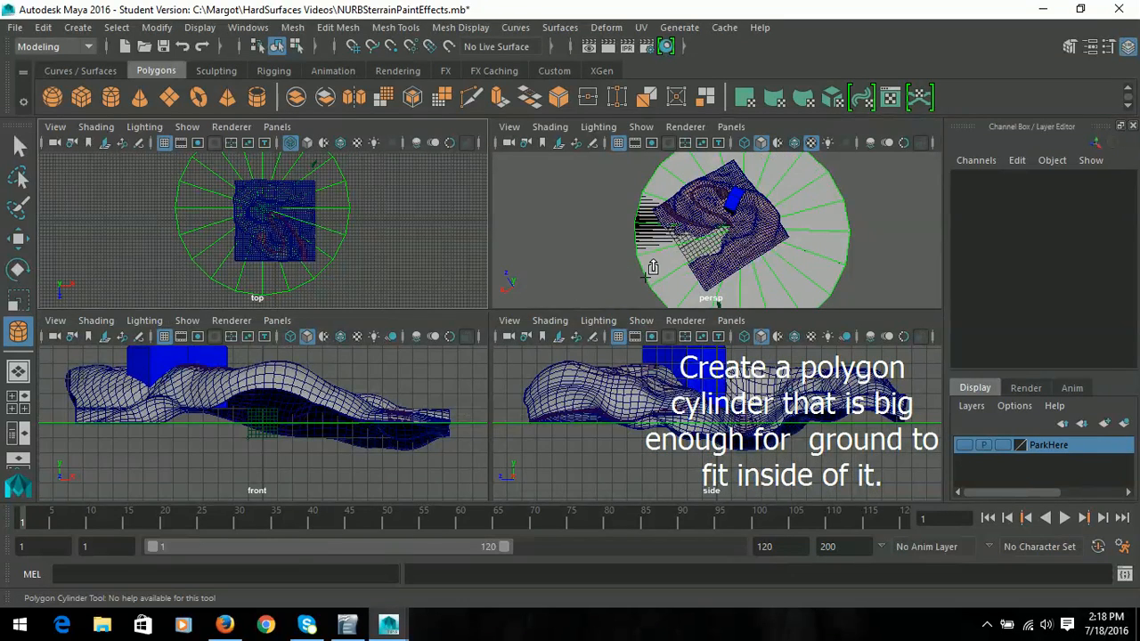
key("space")
left_click_drag(579, 338, 581, 279, "alt")
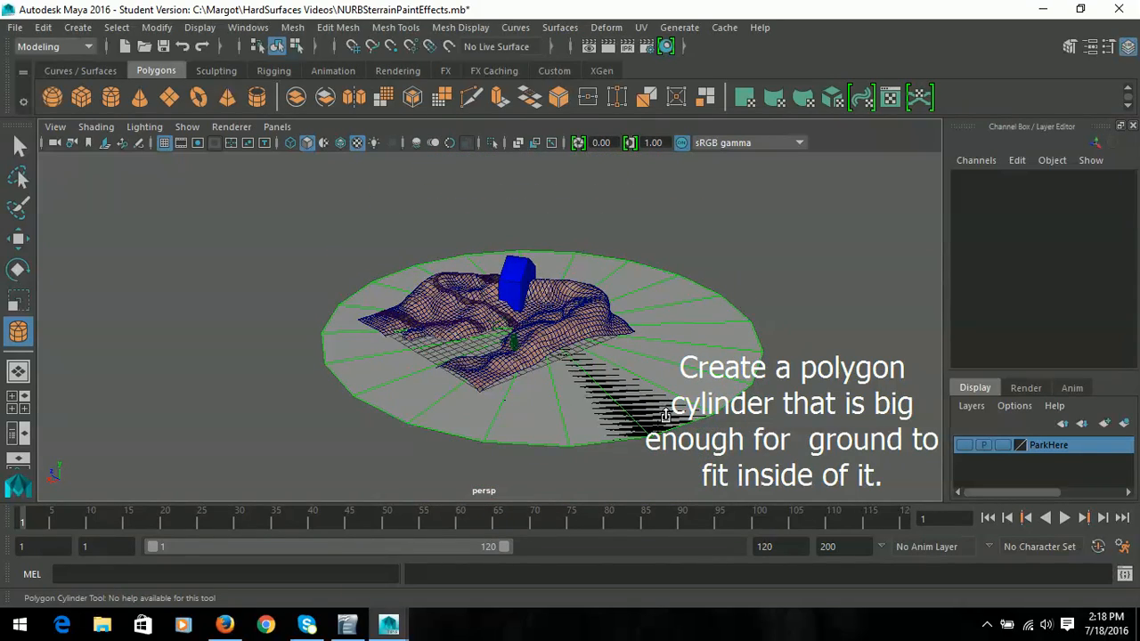
left_click_drag(665, 415, 635, 214)
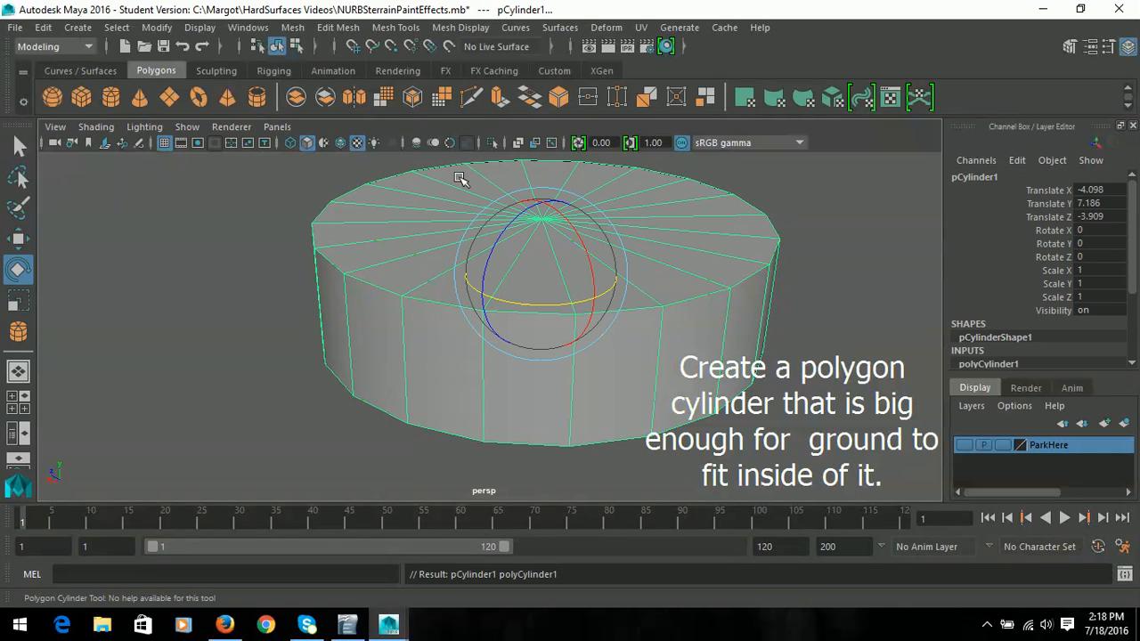
Show the scene in wireframe and set the cylinder's Translate X, Y and Z to 0
left_click(290, 143)
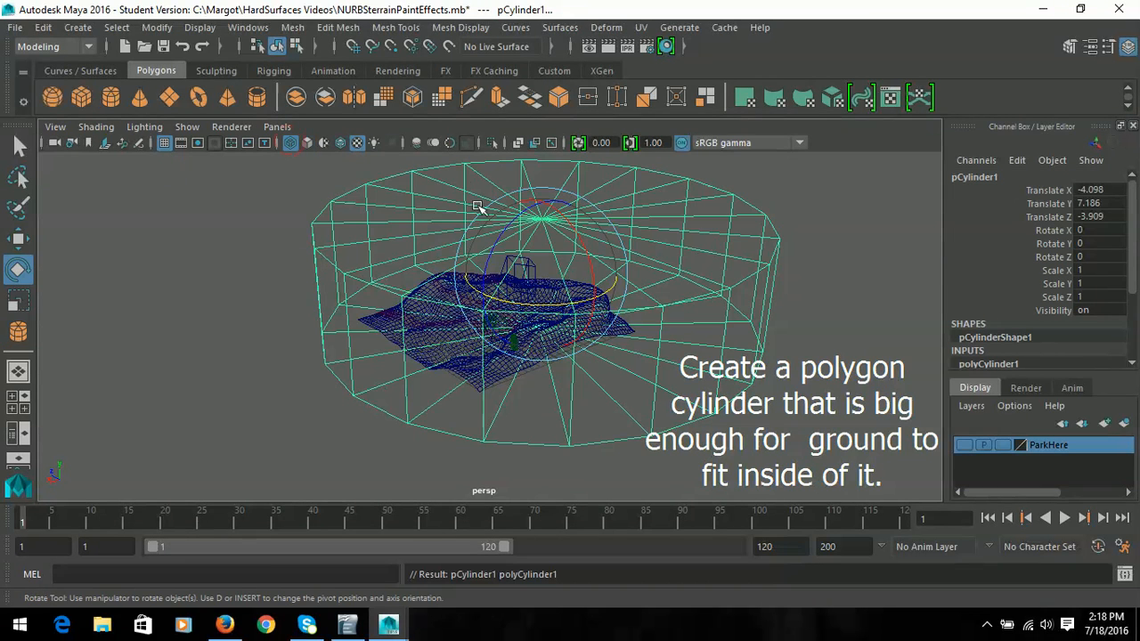
left_click_drag(634, 400, 624, 463, "alt")
left_click_drag(1122, 192, 1119, 221)
type("0")
key("Return")
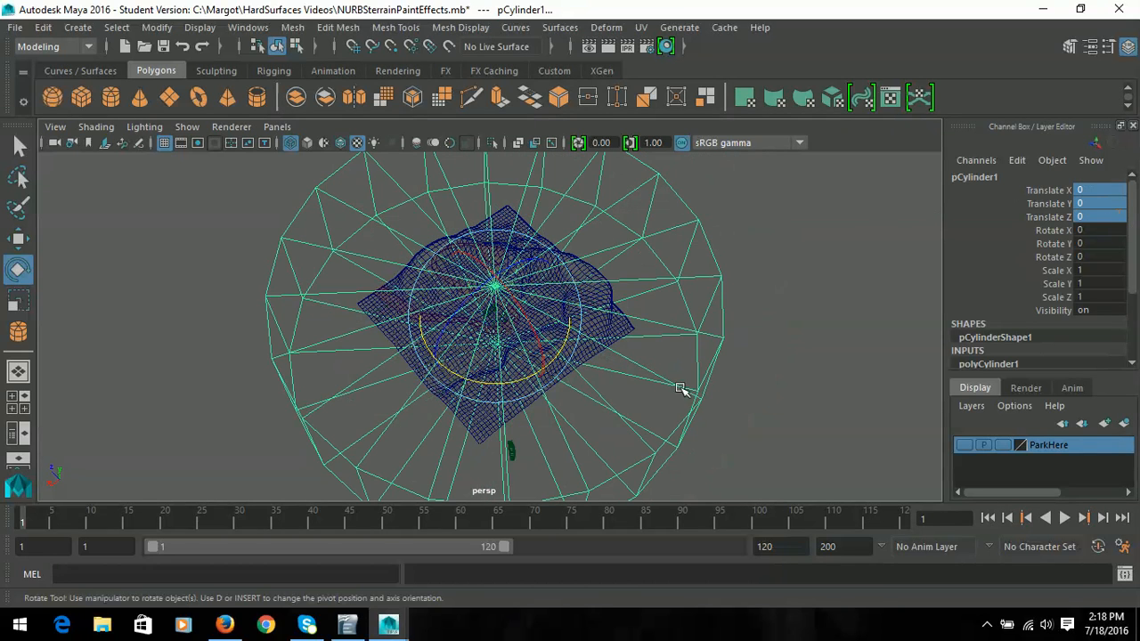
Move the cylinder up along Y to about 5.3 so its walls rise around the terrain
left_click_drag(579, 367, 534, 303, "alt")
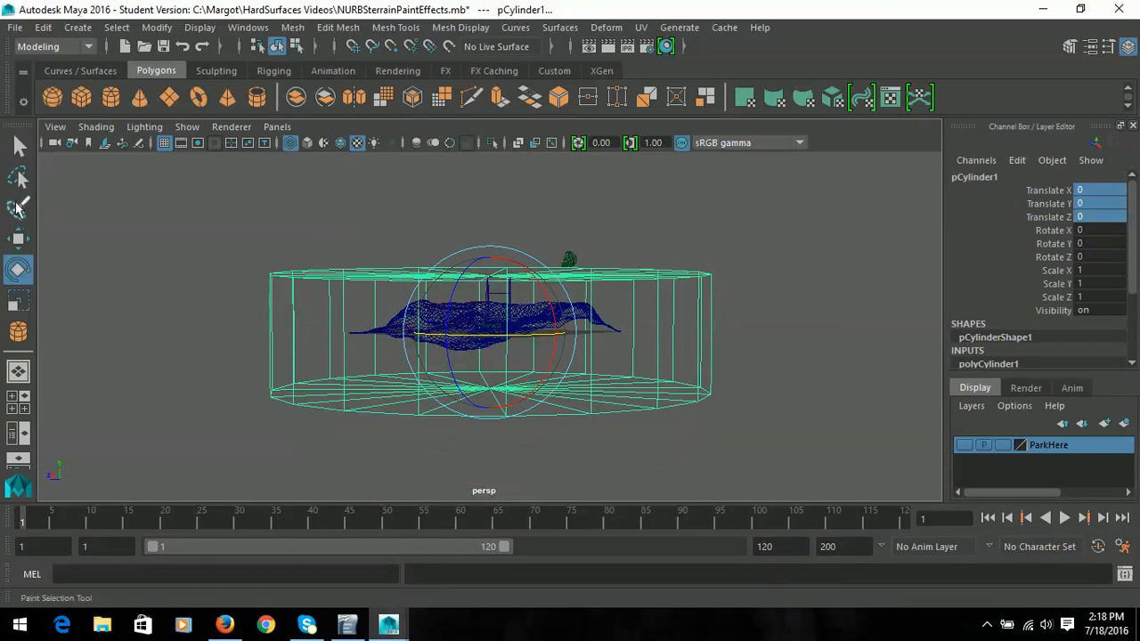
left_click(19, 240)
left_click_drag(486, 253, 490, 214)
left_click_drag(529, 312, 569, 300, "alt")
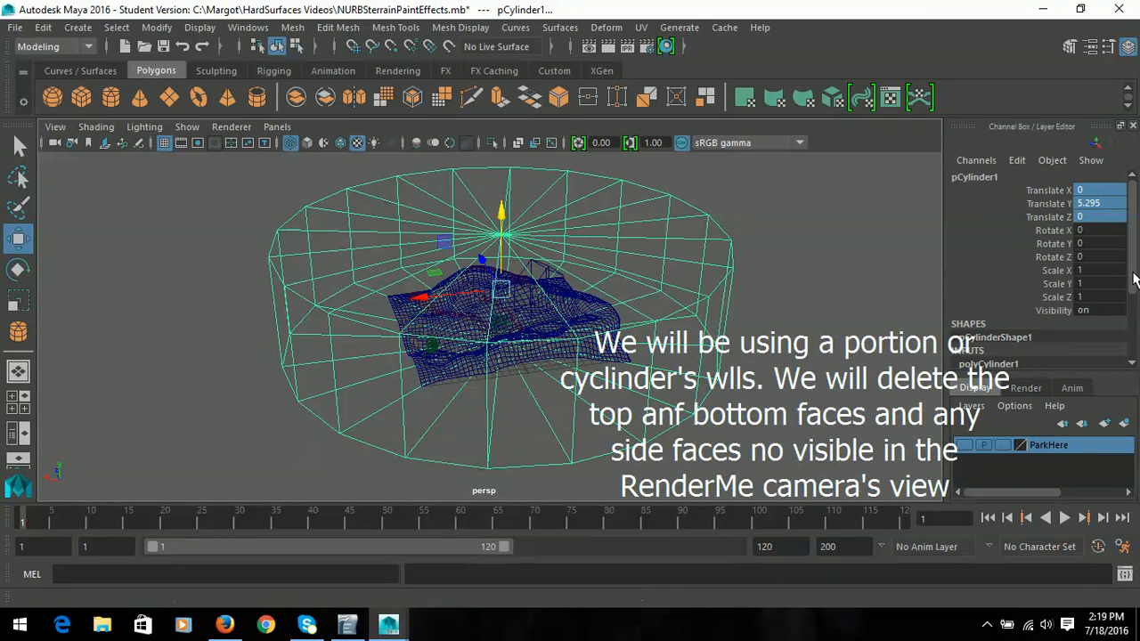
Set the cylinder's Subdivisions Axis to 60, then increase it to 120
left_click_drag(1132, 280, 1136, 355)
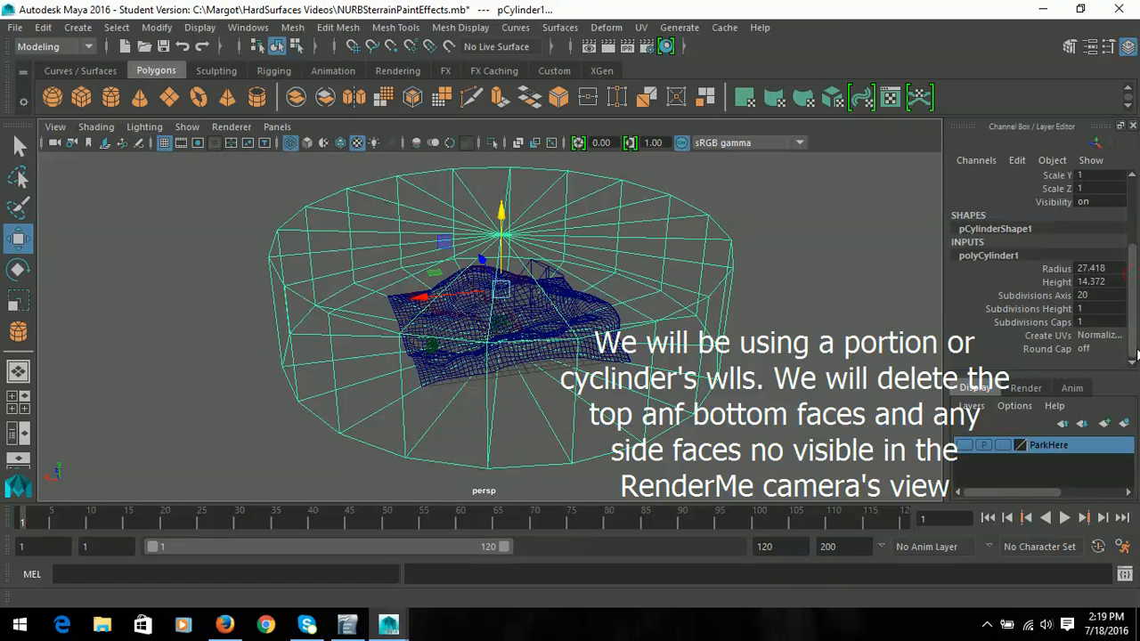
double_click(1096, 295)
key("Return")
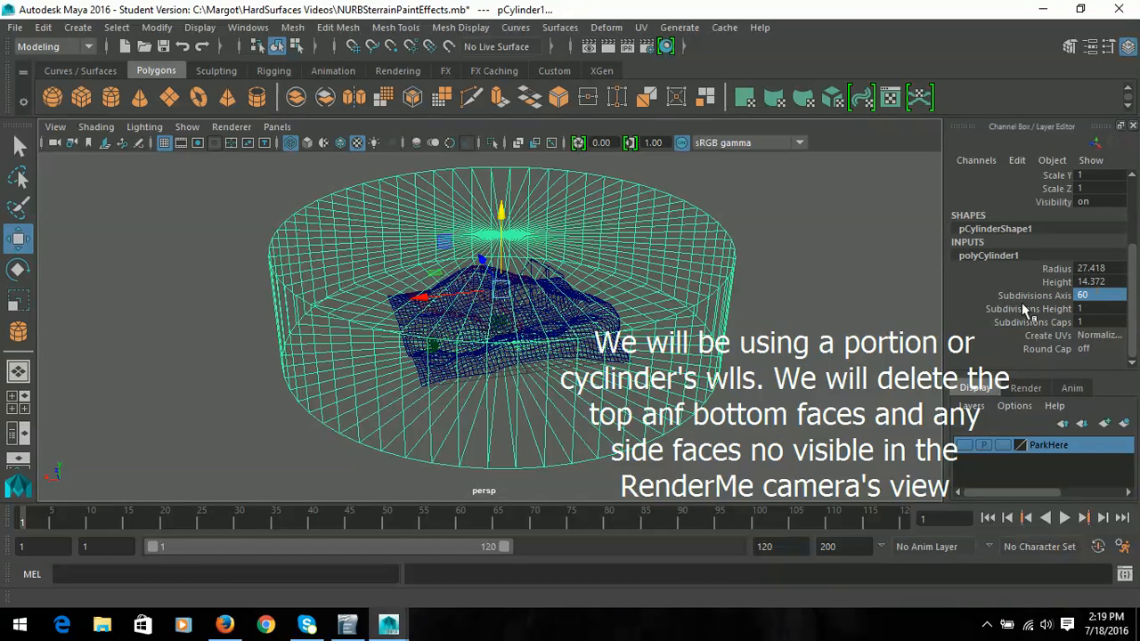
double_click(1110, 301)
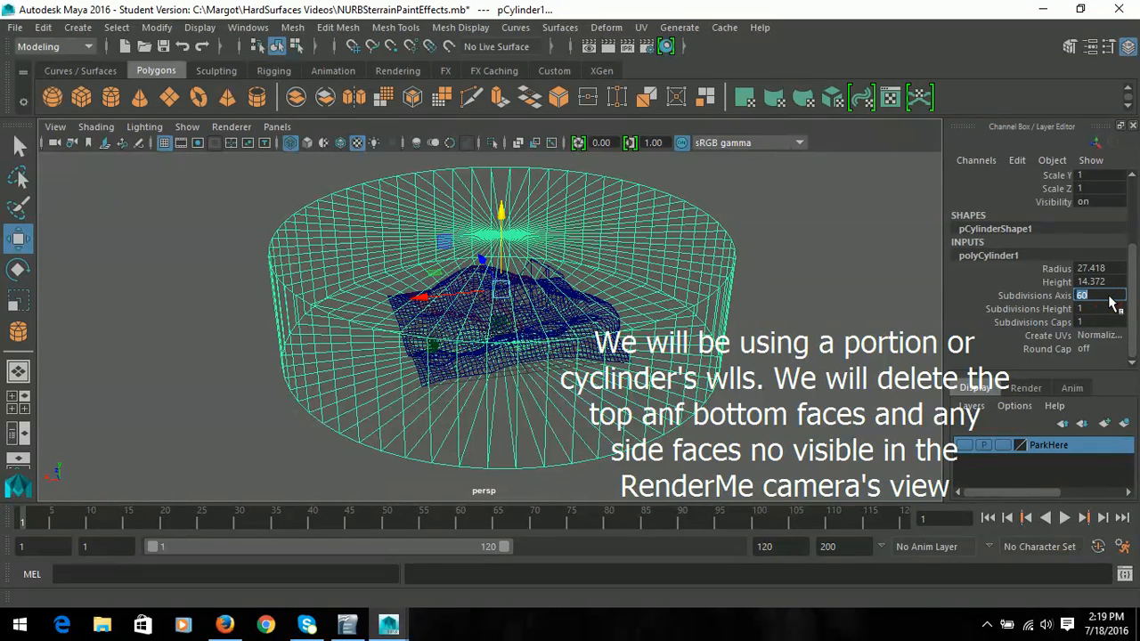
key("Return")
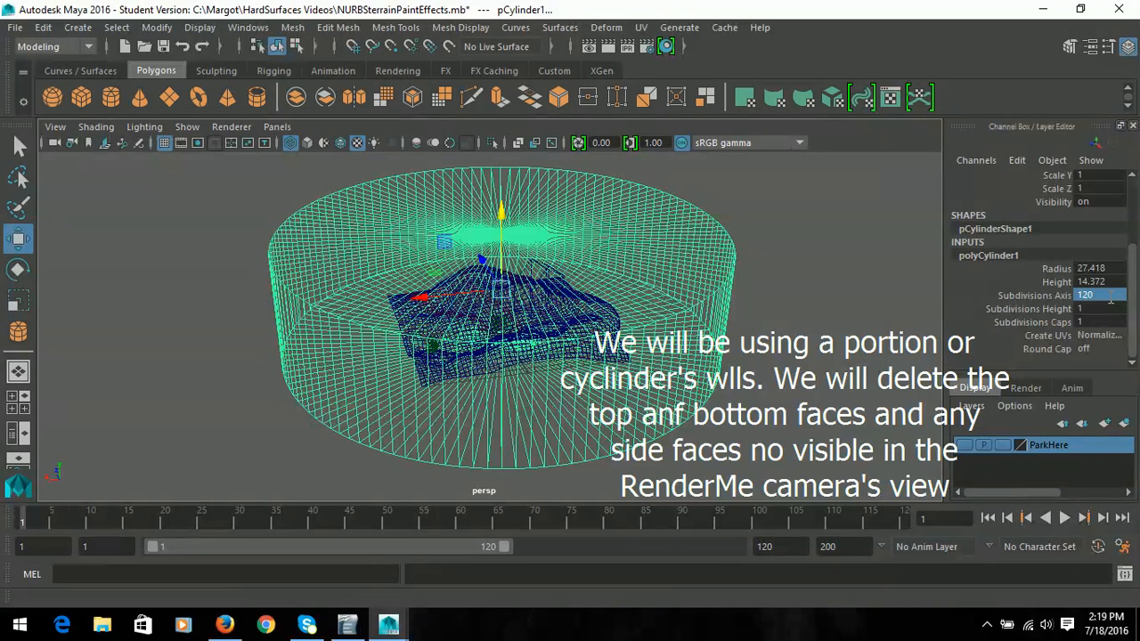
Set the cylinder's radius to 30 and its height to 15
double_click(1117, 268)
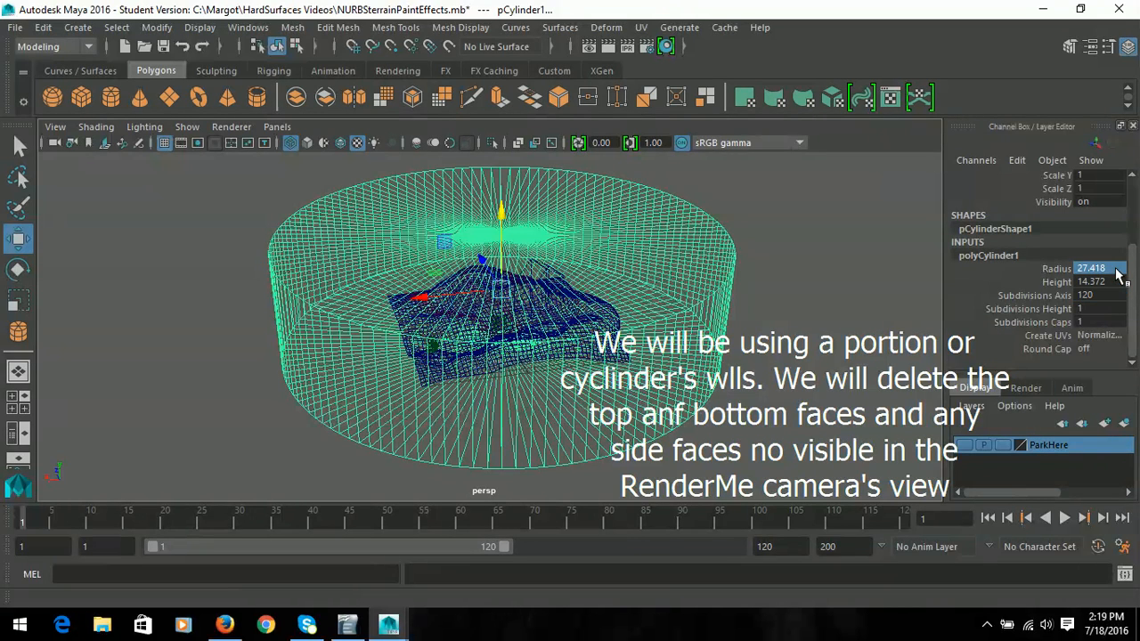
type("30")
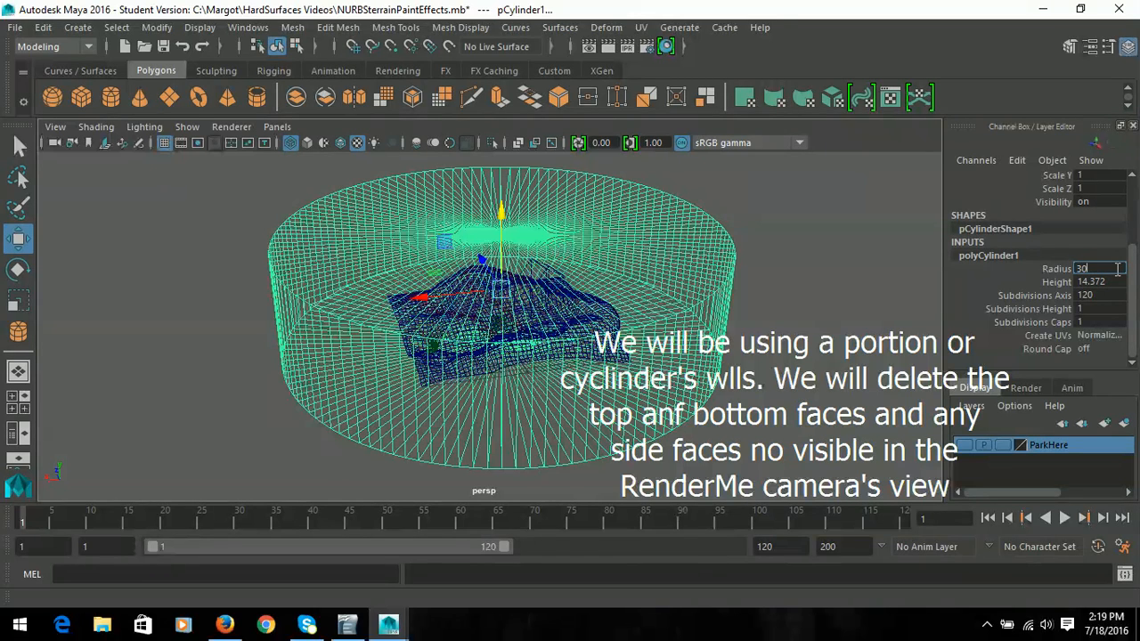
key("Return")
double_click(1116, 281)
type("1")
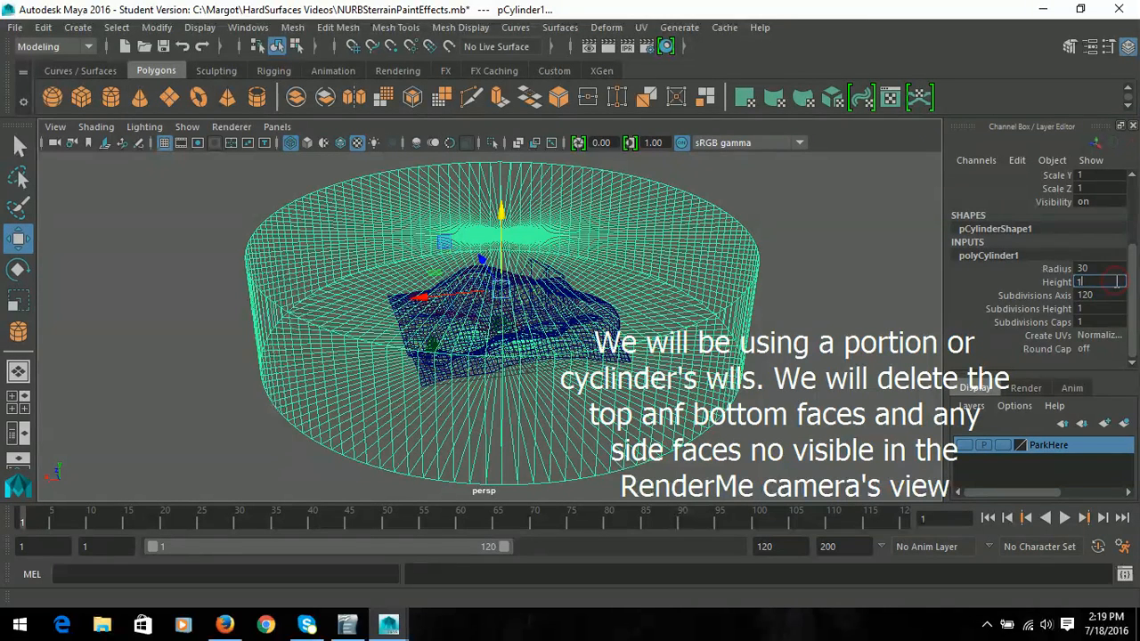
type("5")
key("Return")
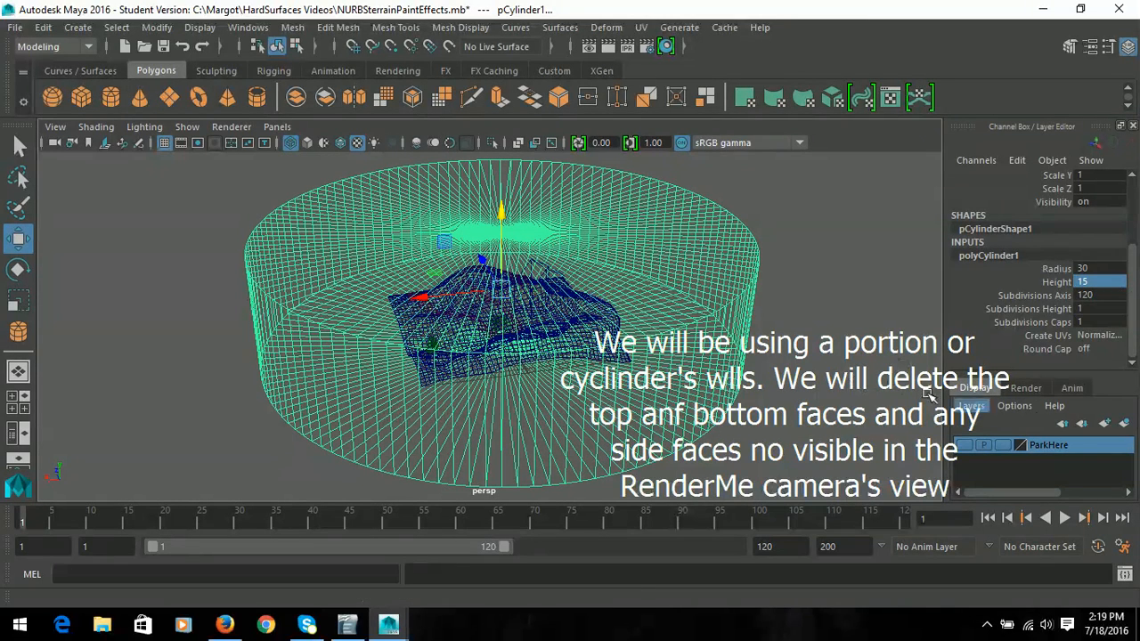
Select the cylinder in the top view and rename it BG
left_click_drag(556, 333, 388, 305, "alt")
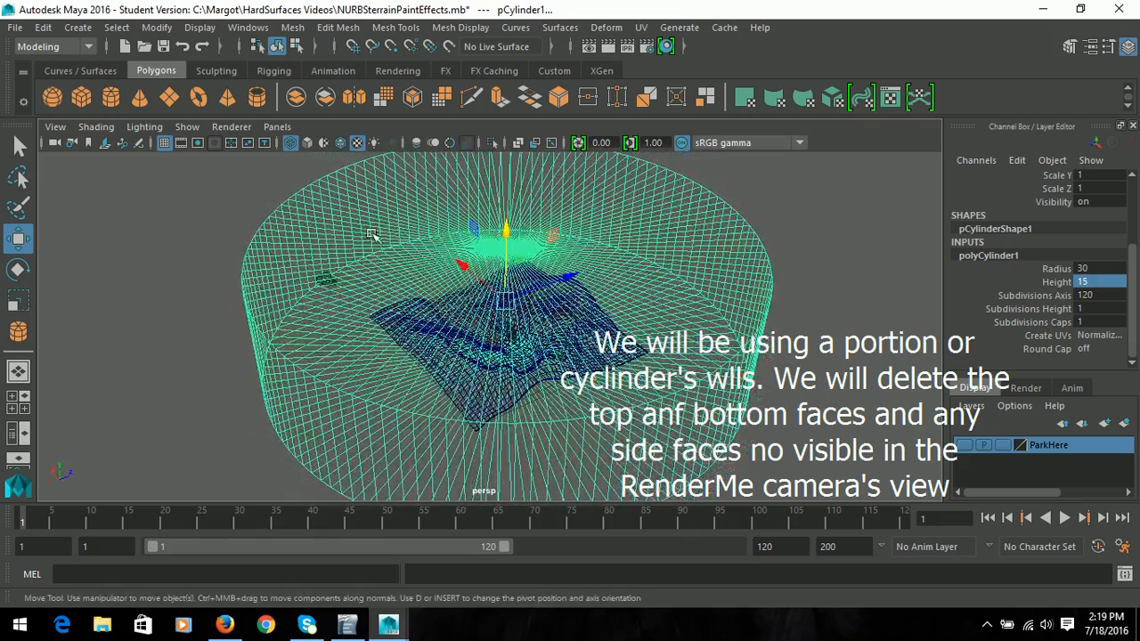
left_click(16, 402)
key("space")
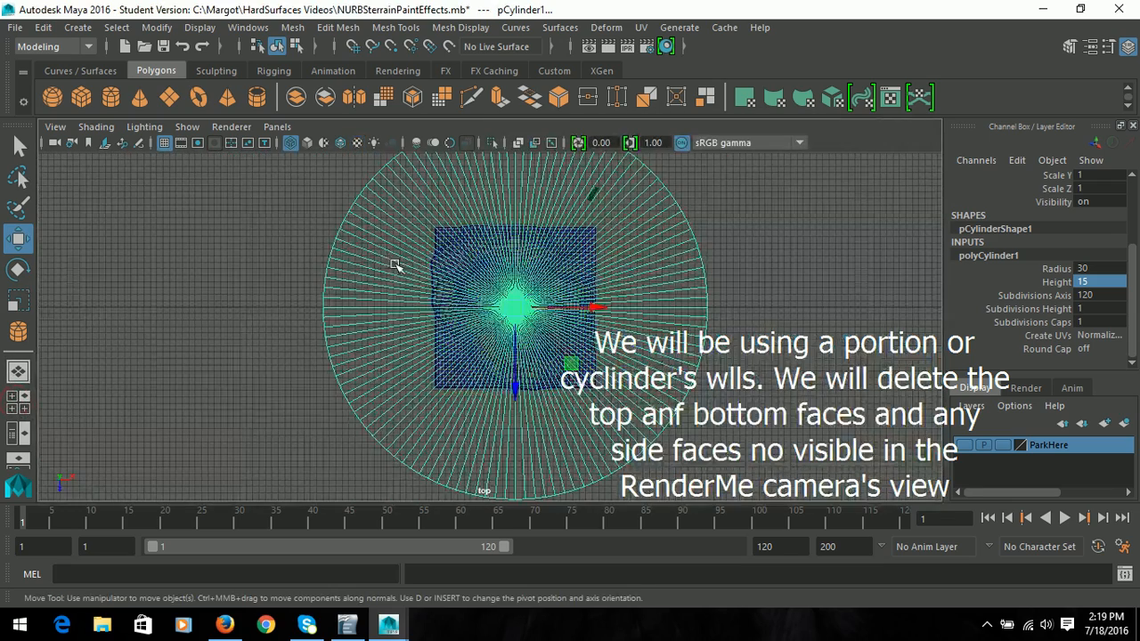
left_click(783, 301)
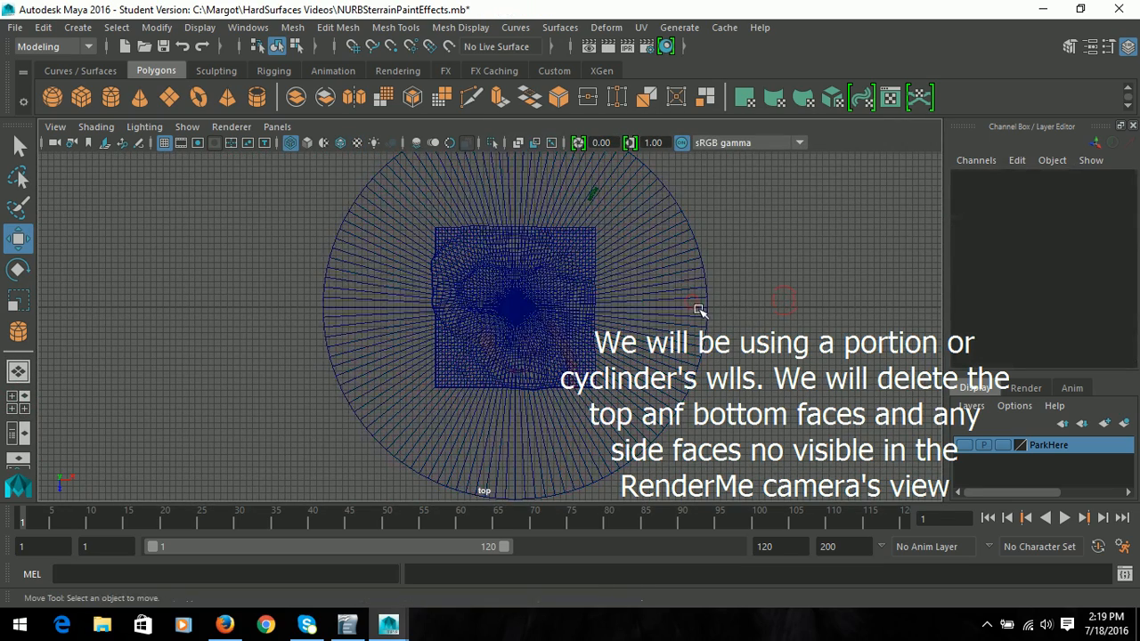
left_click_drag(661, 262, 763, 370)
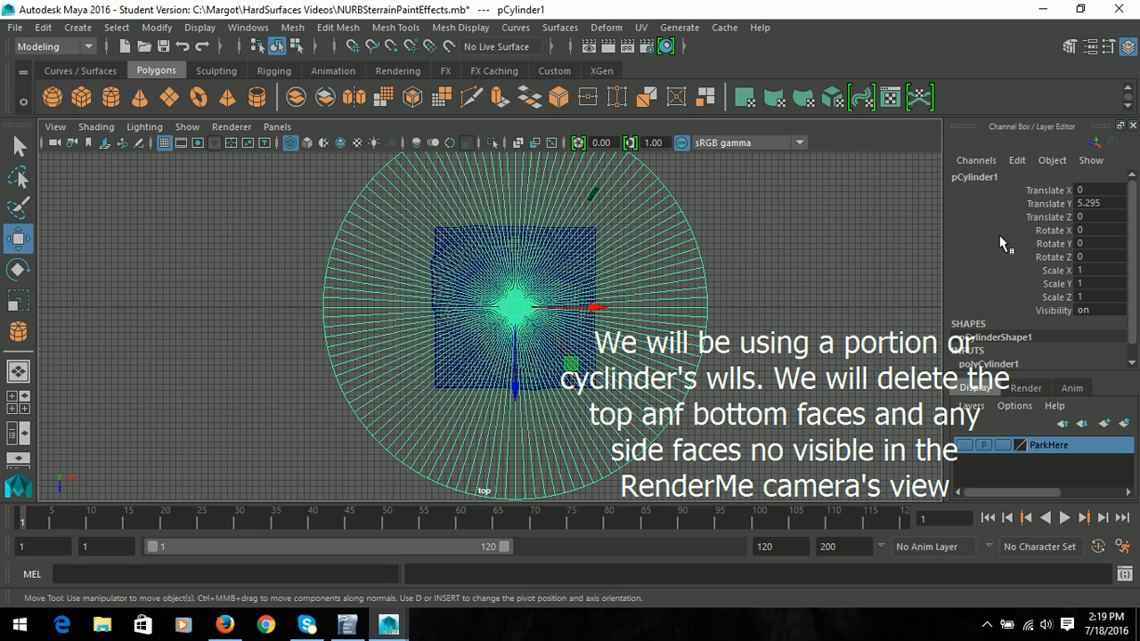
double_click(987, 178)
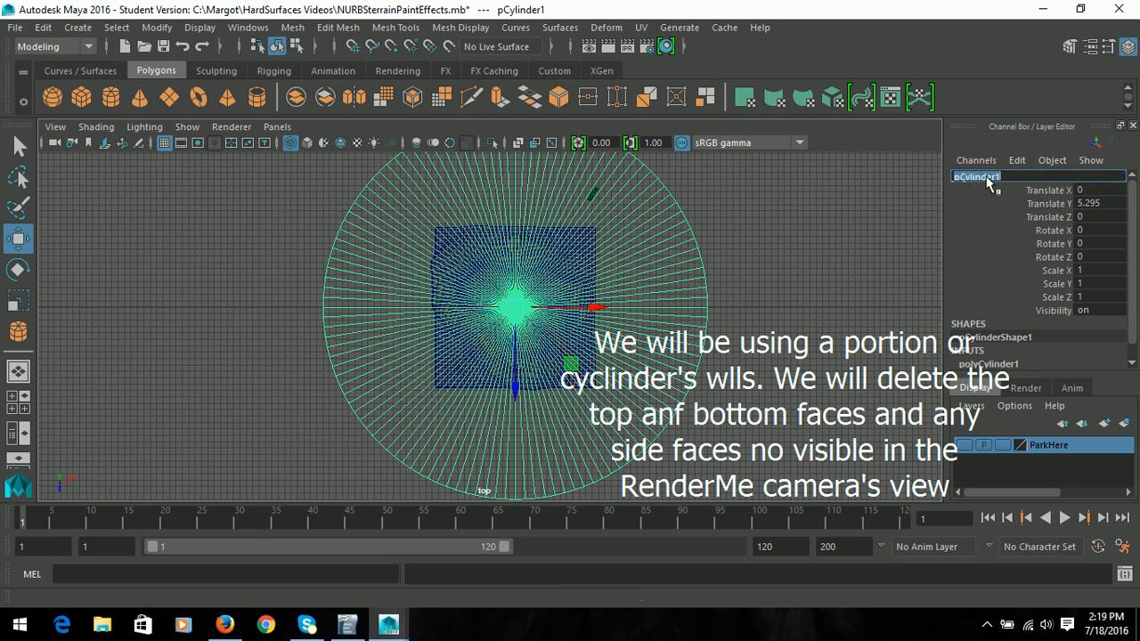
type("BG")
key("Return")
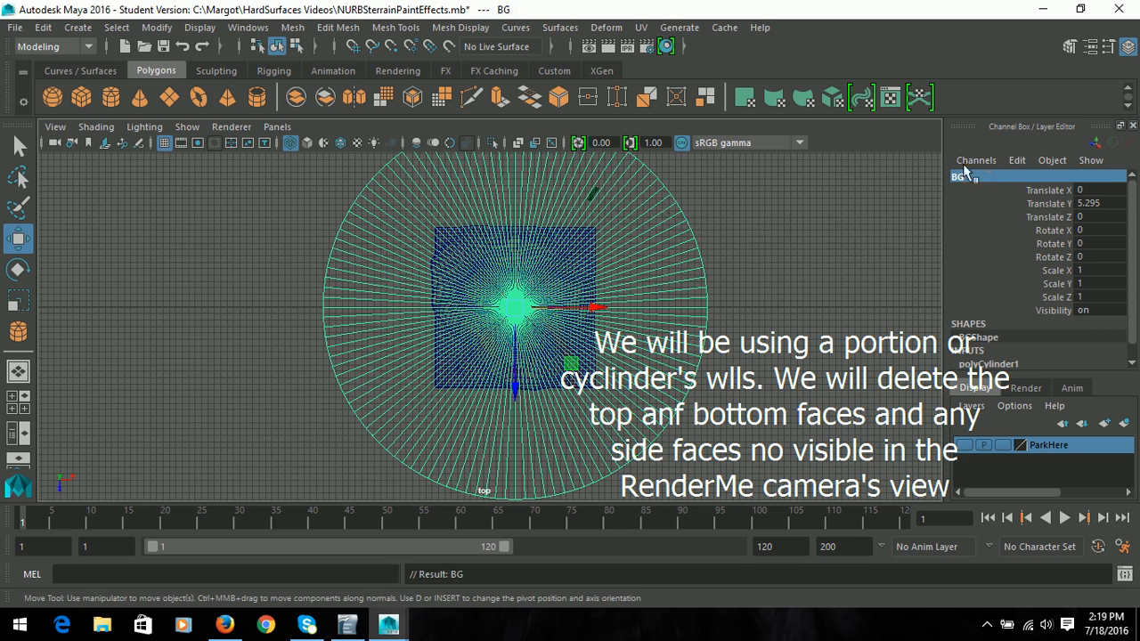
Select all the top and bottom cap faces of the BG cylinder in face mode and delete them
right_click(645, 247)
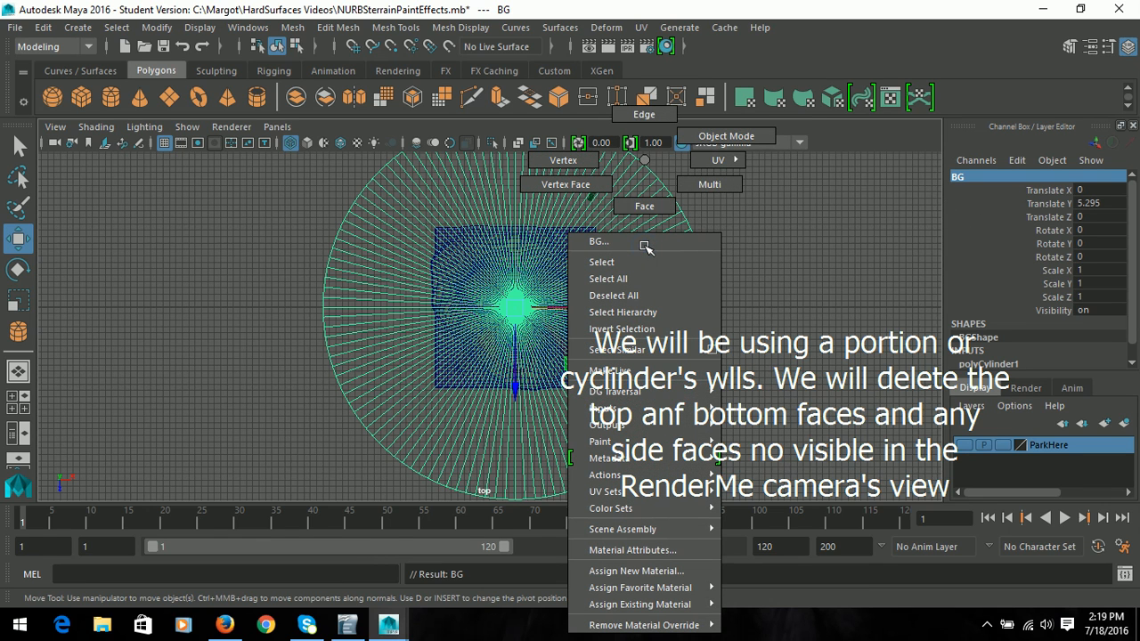
left_click(645, 206)
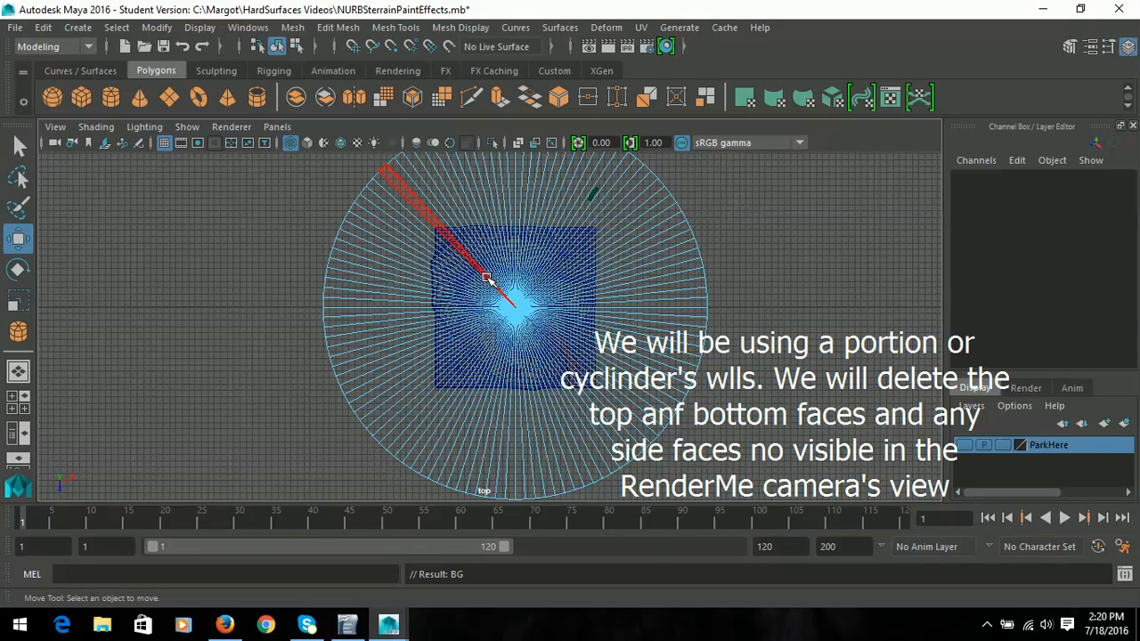
left_click_drag(478, 267, 571, 363)
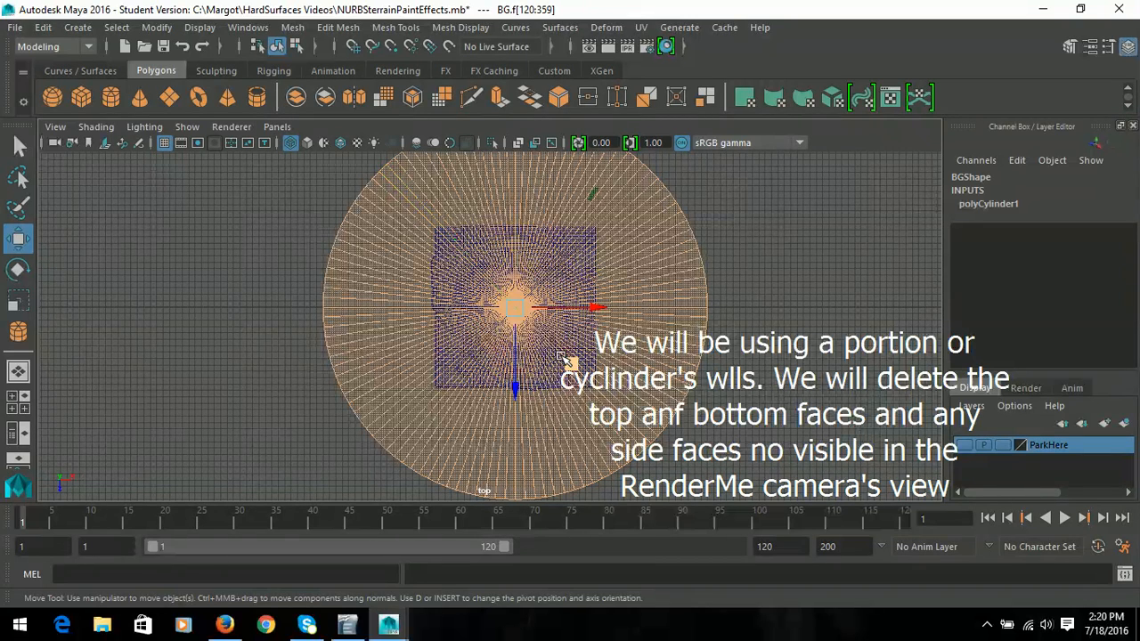
key("Delete")
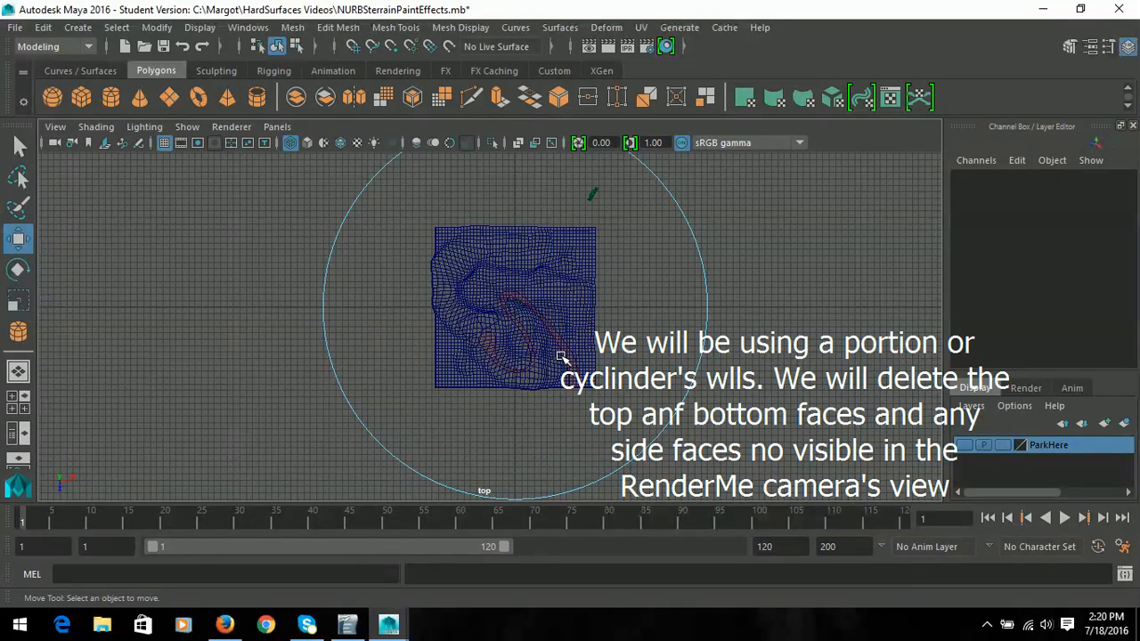
Switch to the four-view layout and show the RenderME camera's view in place of the side view
left_click_drag(516, 377, 745, 394, "alt")
left_click(17, 373)
left_click(17, 372)
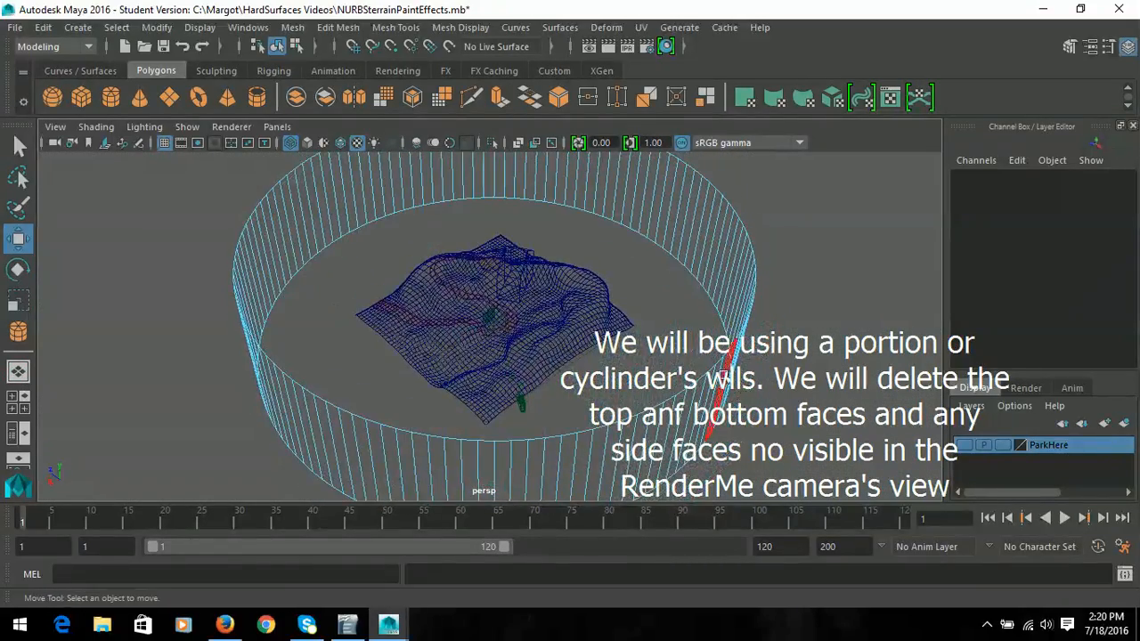
left_click(13, 400)
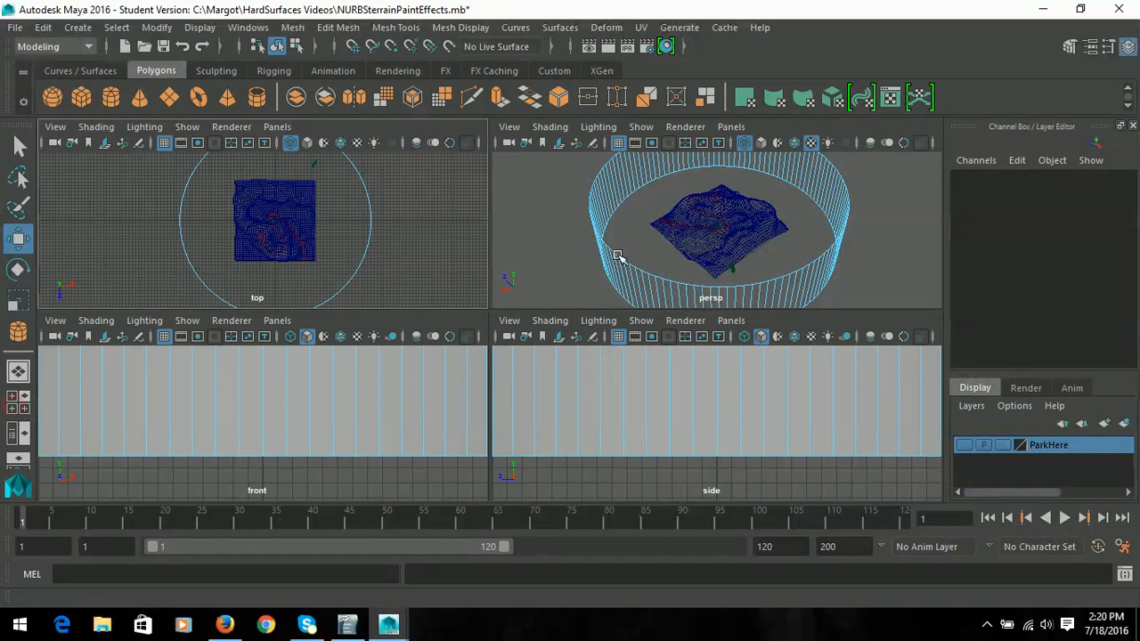
scroll(570, 268, "down", 3)
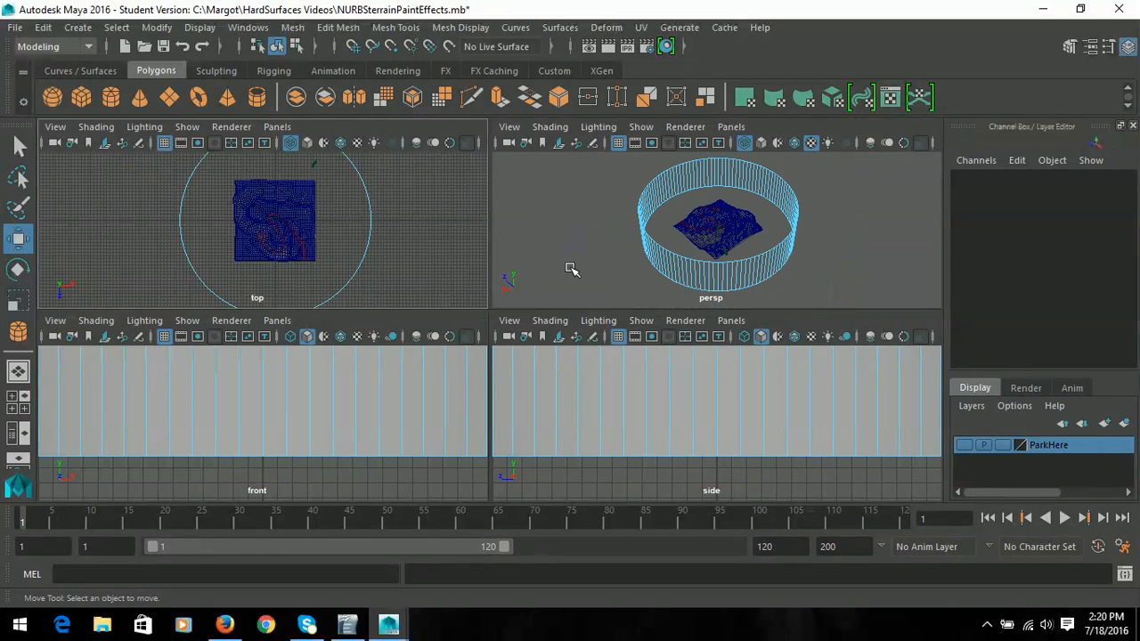
left_click(681, 267)
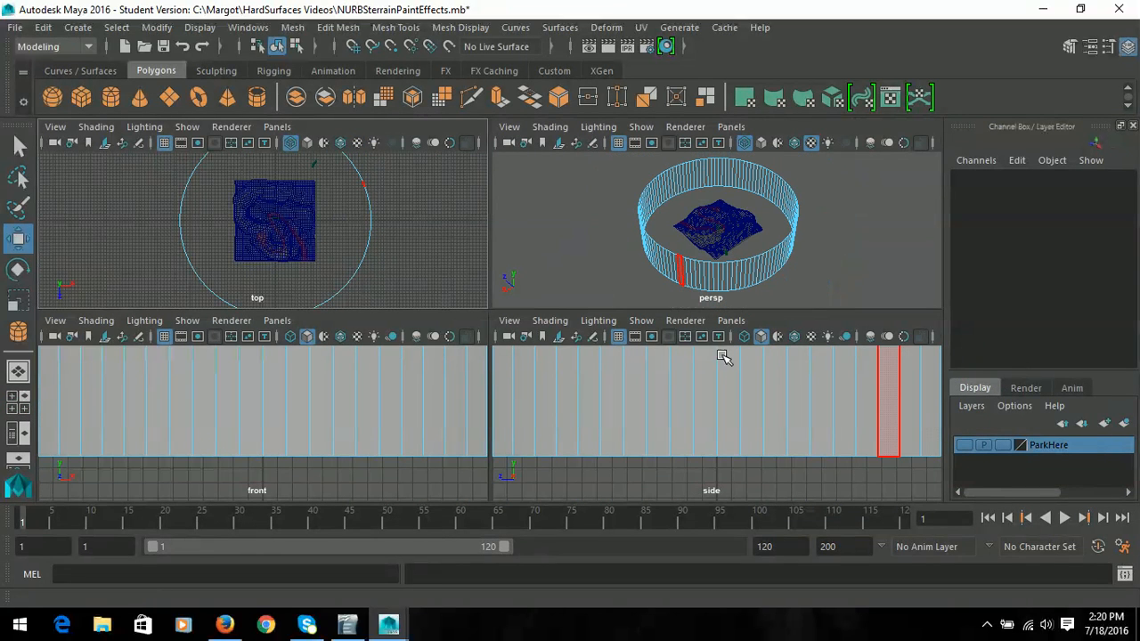
left_click(732, 322)
mouse_move(748, 337)
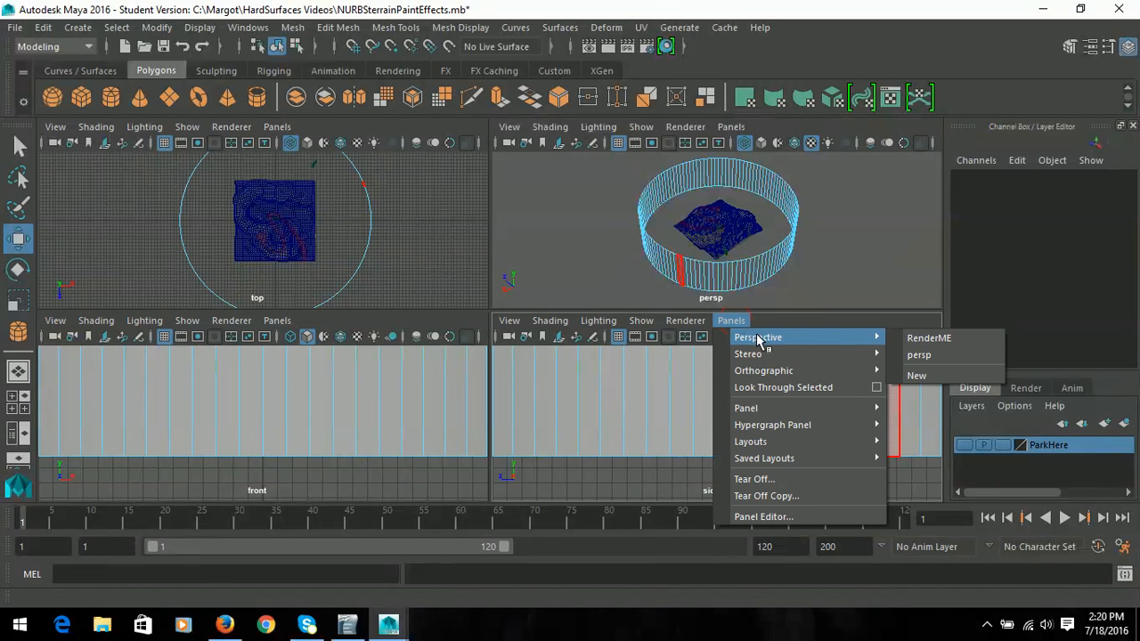
left_click(929, 339)
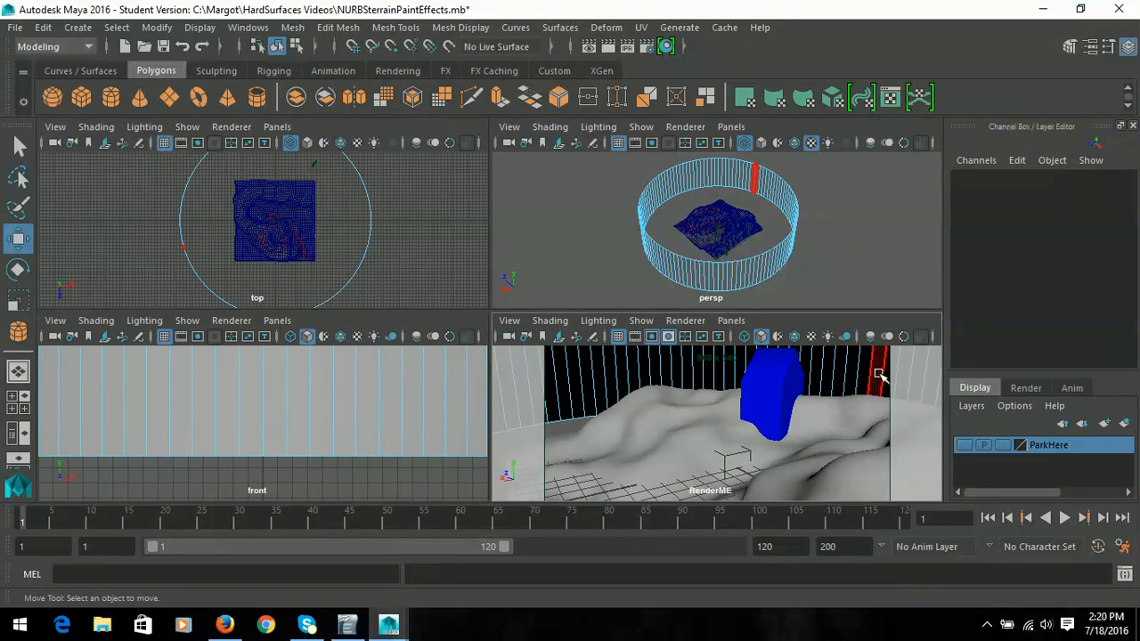
Mark a BG face just outside the RenderME frame and lasso-select the out-of-view faces from there in the top view
left_click(510, 410)
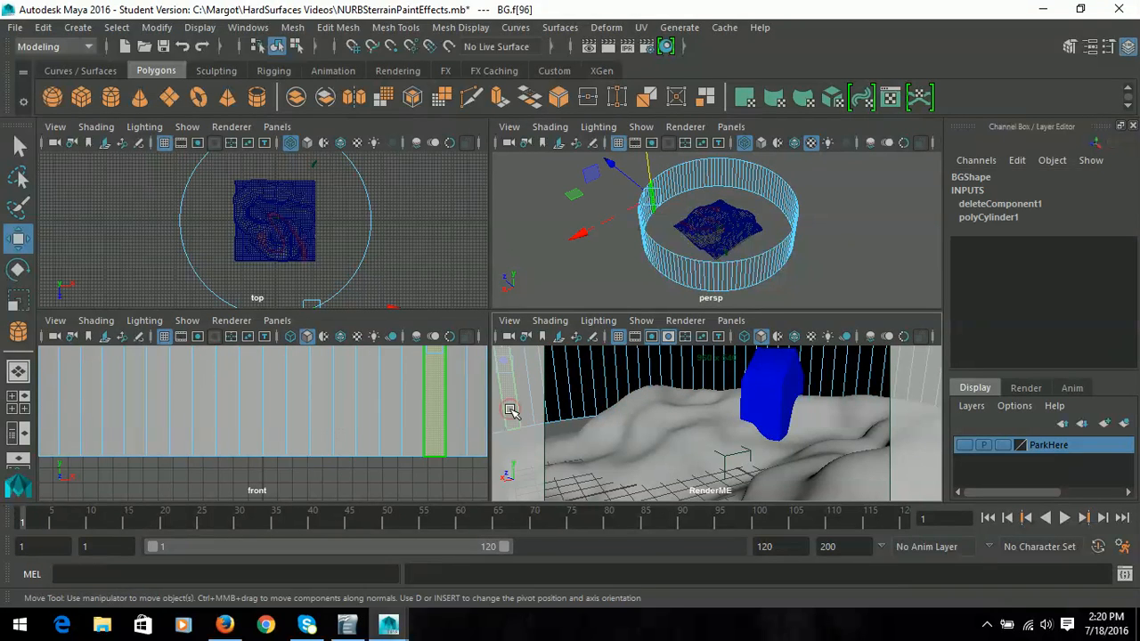
scroll(330, 235, "down", 3)
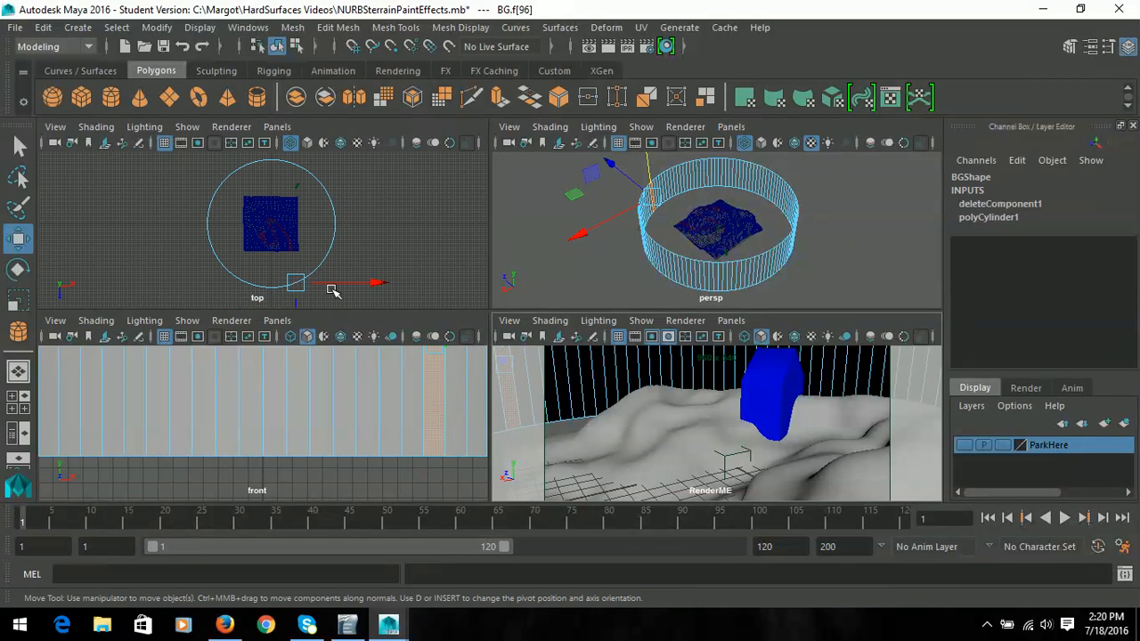
key("space")
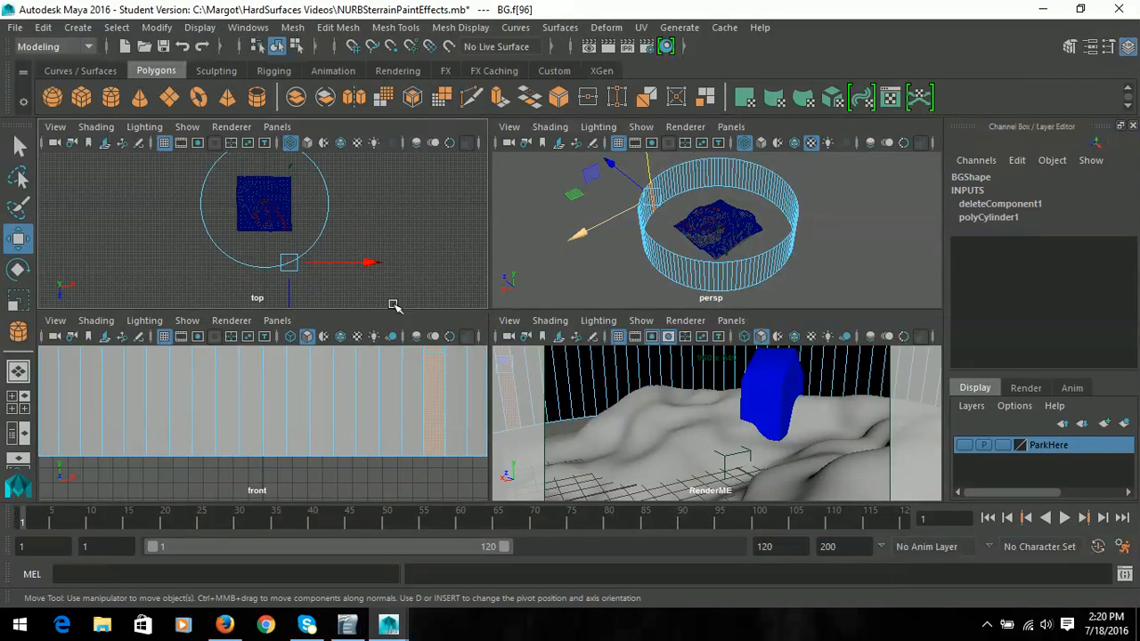
scroll(577, 401, "up", 1)
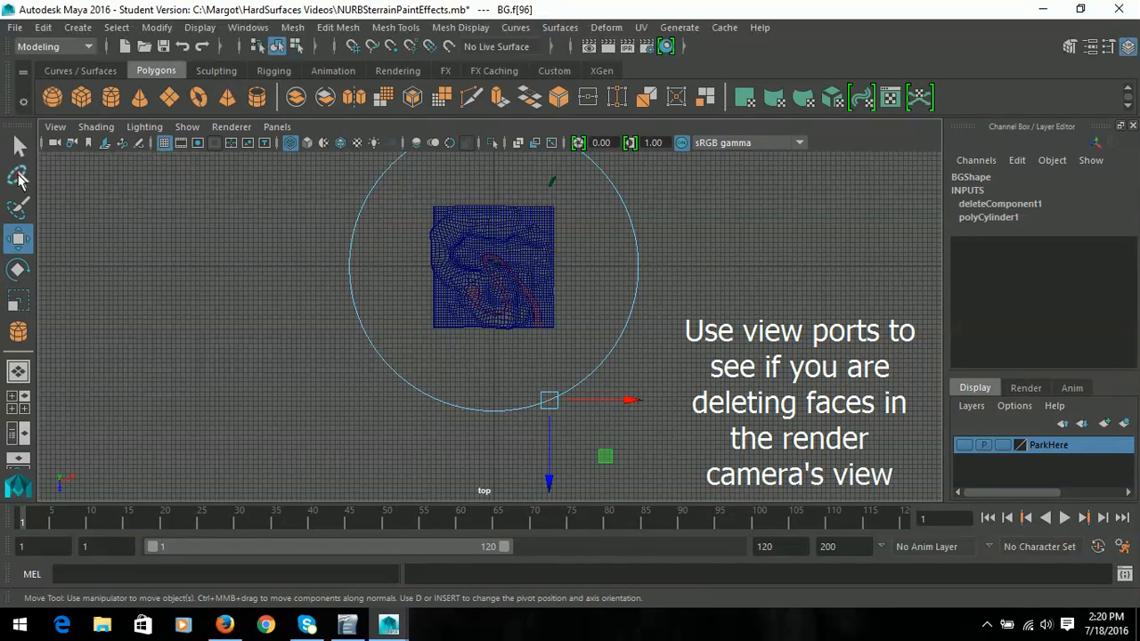
left_click(20, 177)
mouse_move(554, 367)
left_mouse_down()
mouse_move(547, 383)
mouse_move(720, 356)
mouse_move(674, 147)
mouse_move(489, 64)
mouse_move(360, 127)
mouse_move(348, 160)
mouse_move(378, 203)
mouse_move(495, 184)
mouse_move(545, 196)
mouse_move(609, 283)
mouse_move(554, 365)
left_mouse_up()
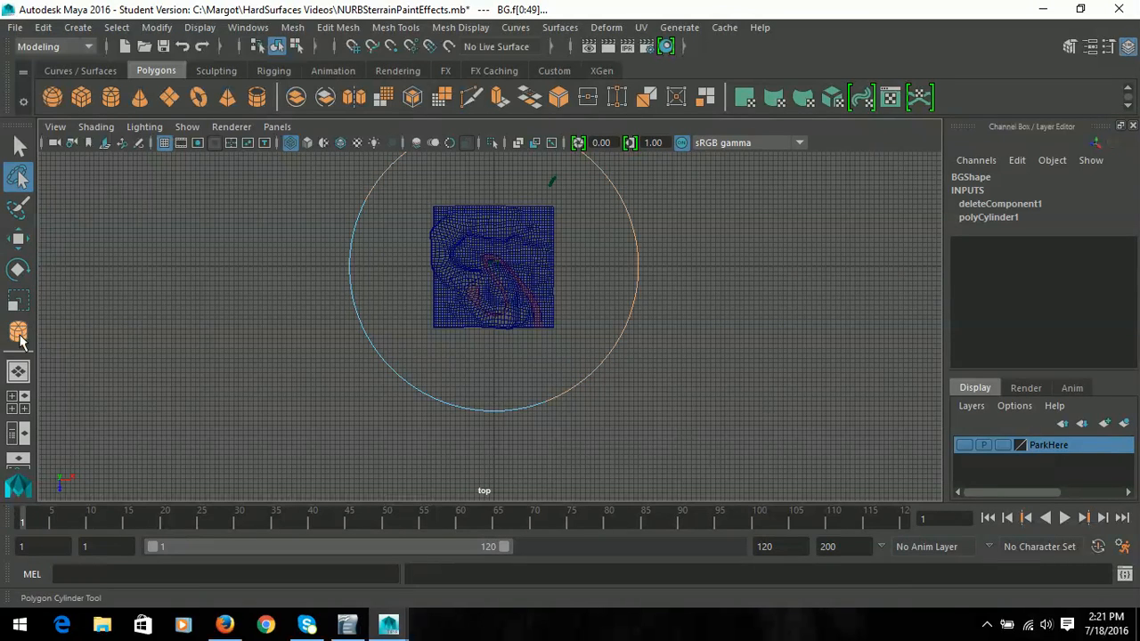
Compare the lassoed BG faces with the RenderME camera's view in the four-view layout and delete them
left_click(18, 401)
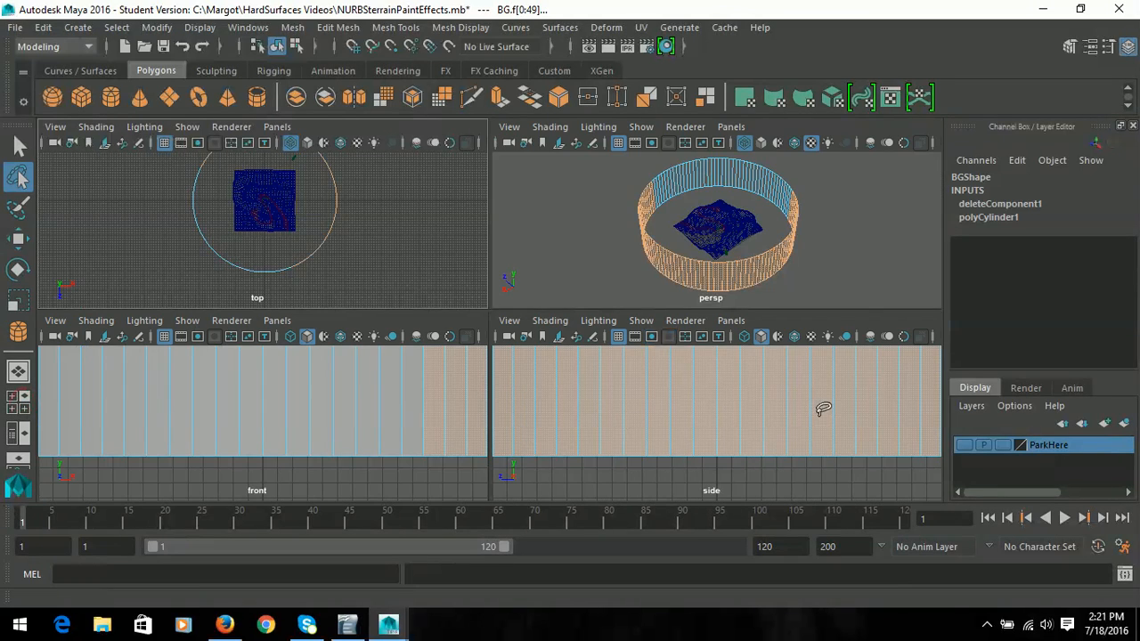
left_click(730, 320)
mouse_move(816, 338)
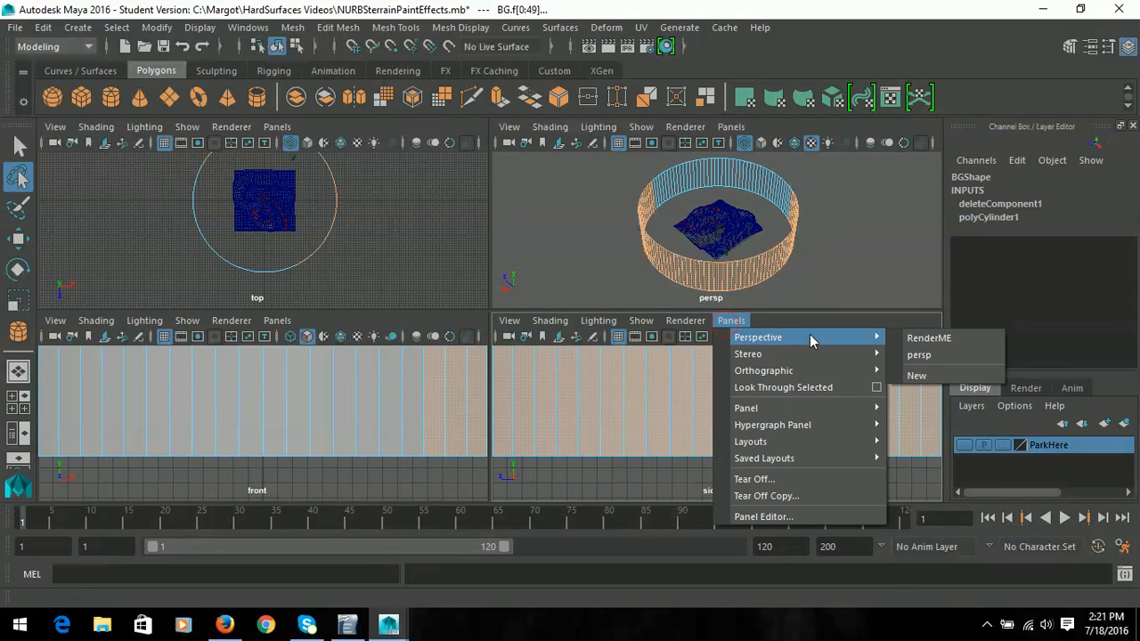
left_click(929, 339)
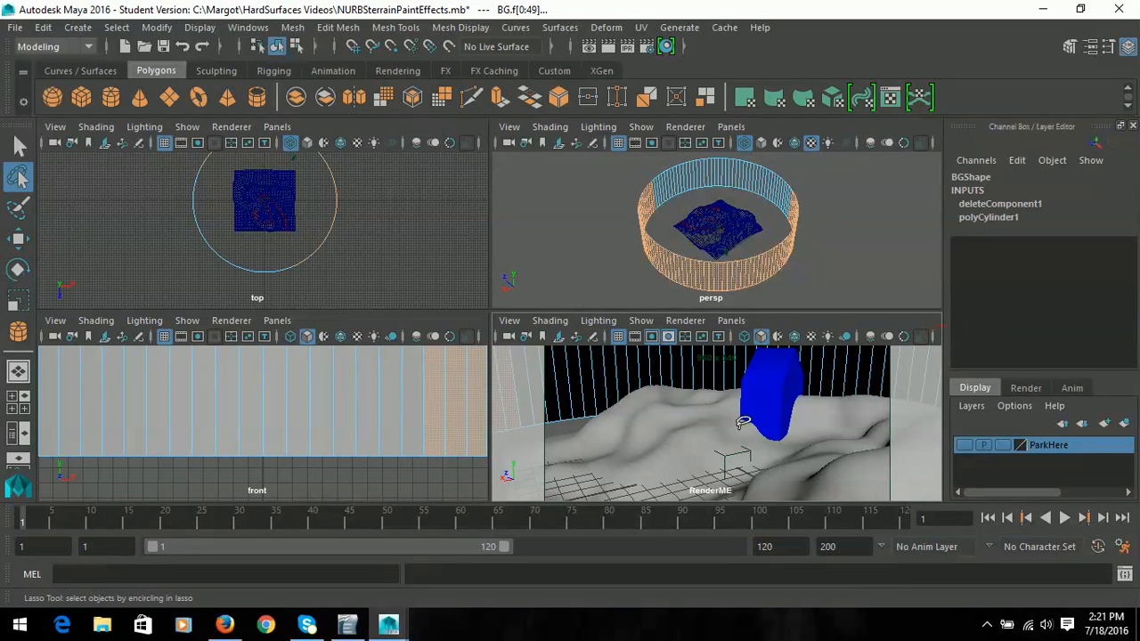
left_click(651, 372)
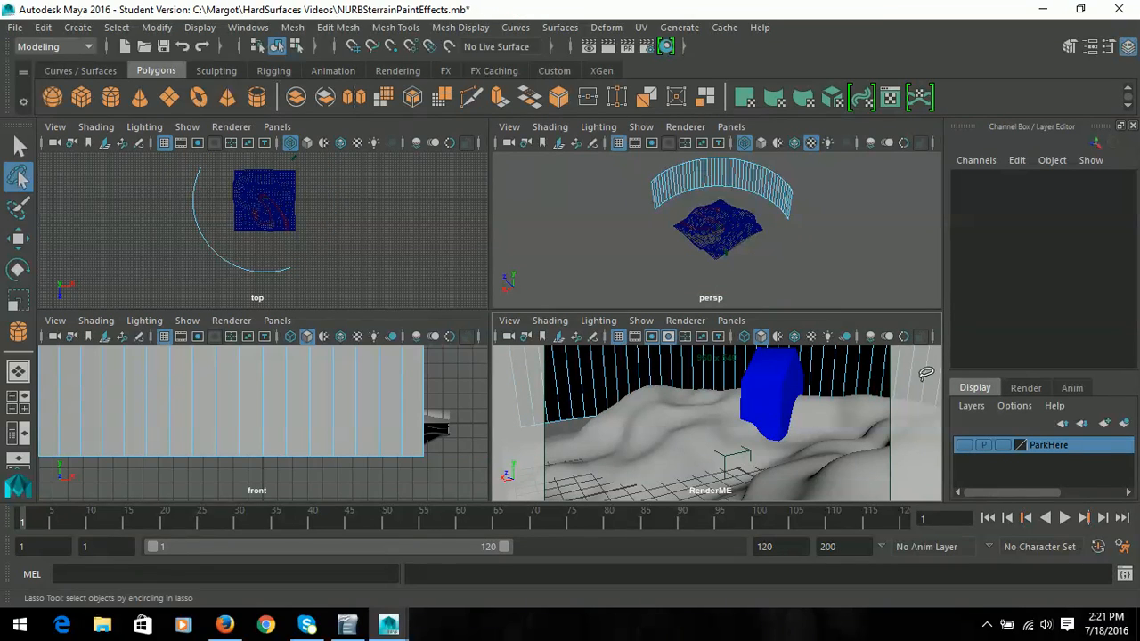
Select the remaining BG faces beyond the right edge of the RenderME frame, excluding those inside it, and delete them
left_click(20, 147)
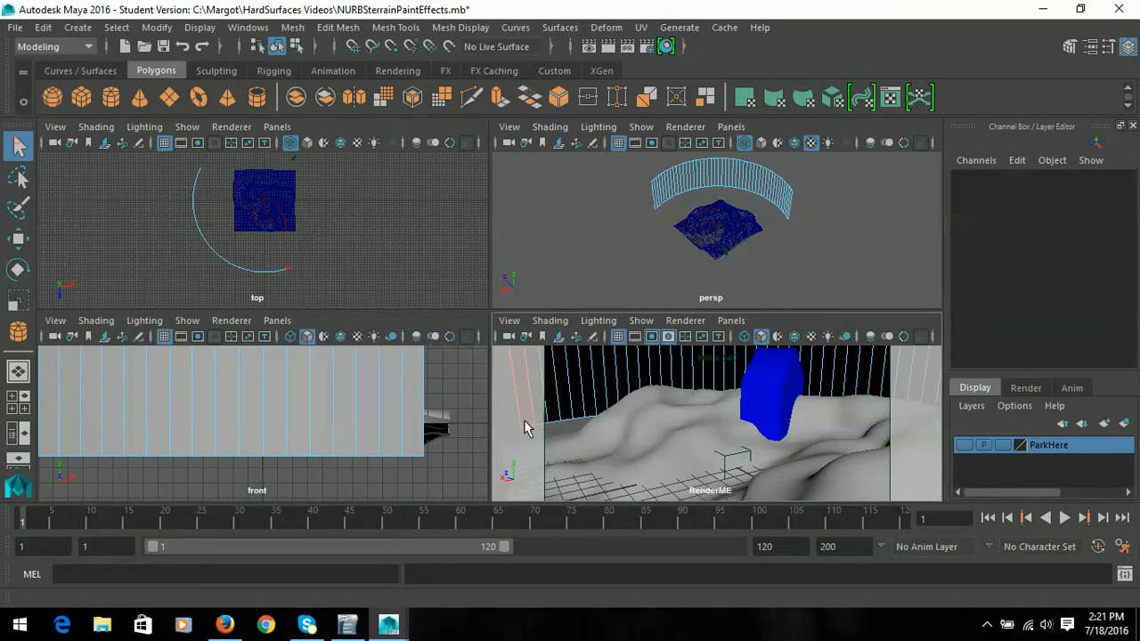
left_click(927, 383)
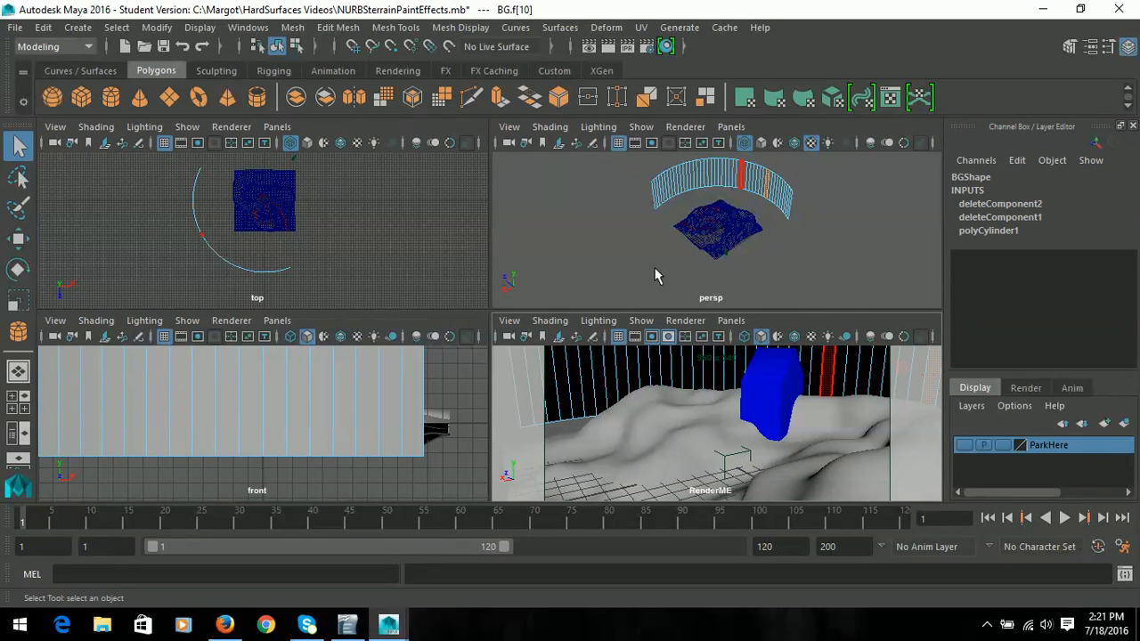
left_click_drag(746, 155, 840, 243)
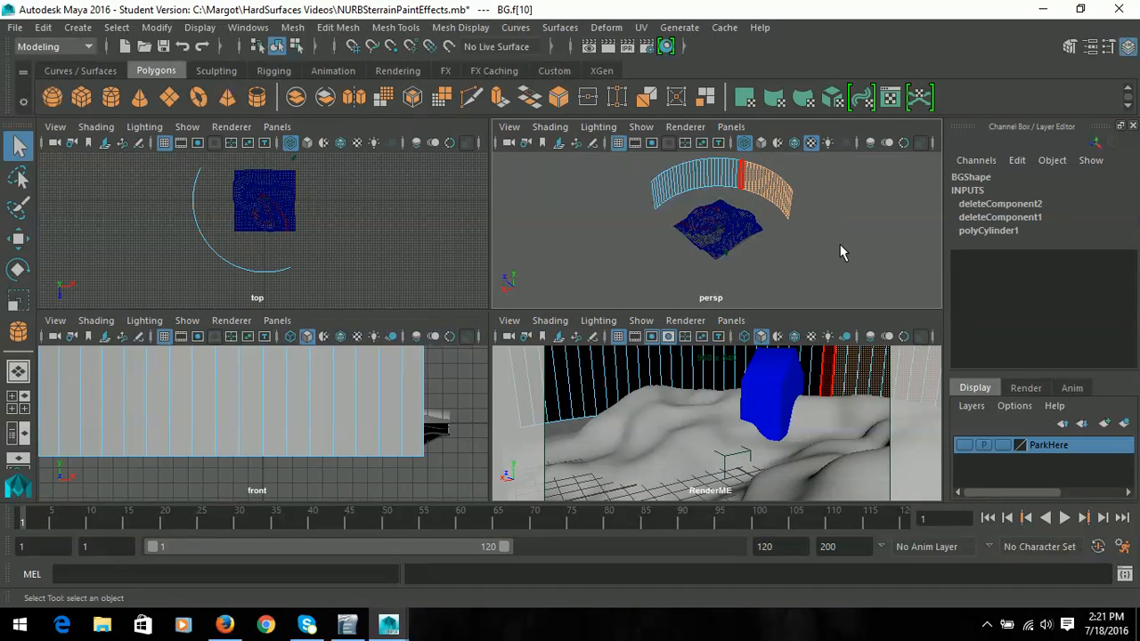
left_click(841, 371, "shift")
left_click(854, 379, "shift")
left_click(867, 385, "shift")
left_click(883, 386, "shift")
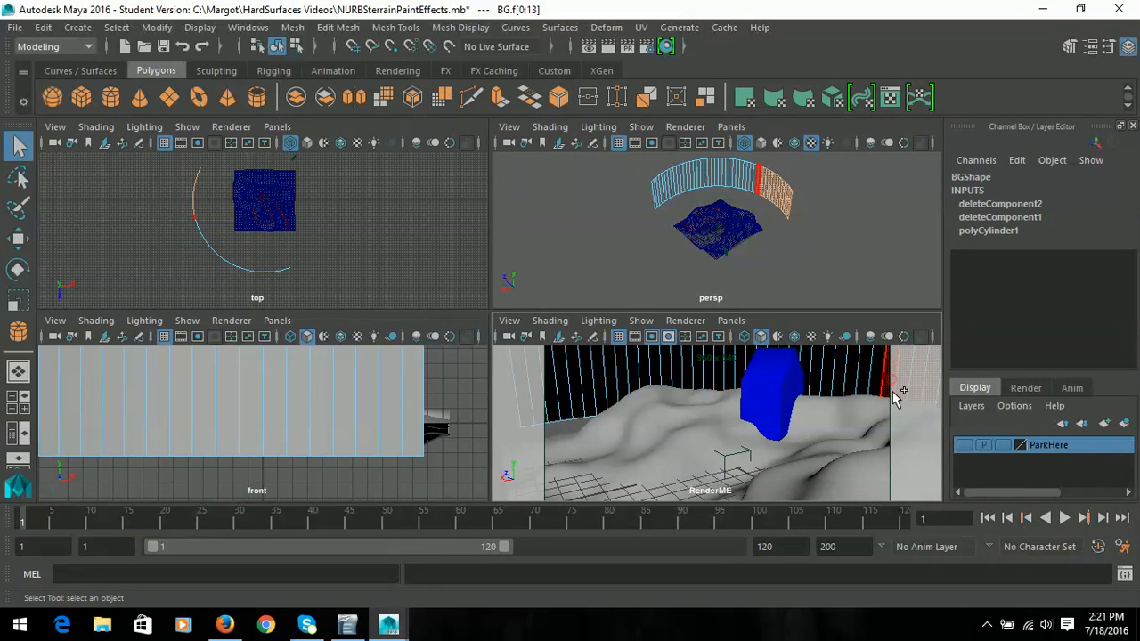
left_click(917, 381, "shift")
left_click(929, 381, "shift")
key("Delete")
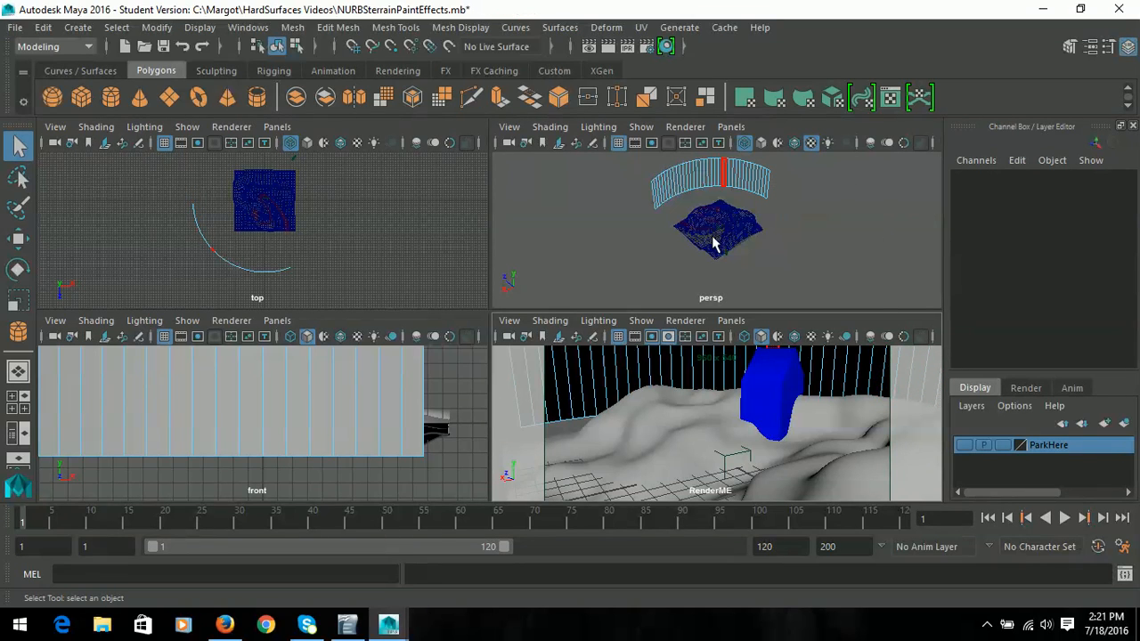
Return the remaining BG wall to object mode in the perspective view and select it
left_click_drag(669, 251, 628, 288, "alt")
key("space")
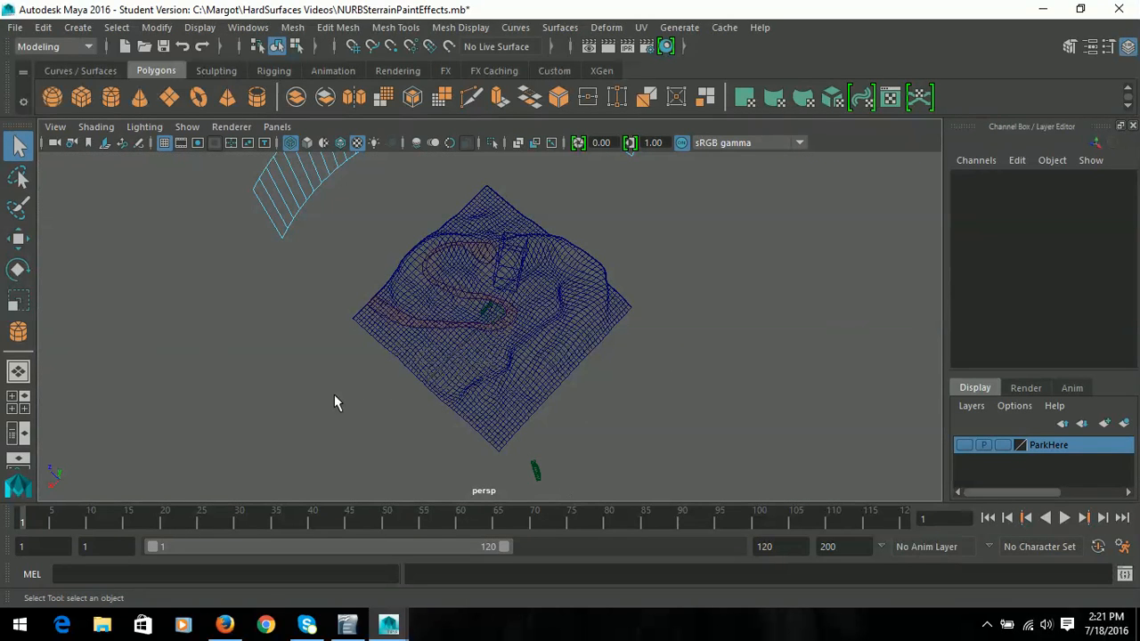
left_click_drag(334, 403, 307, 317, "alt")
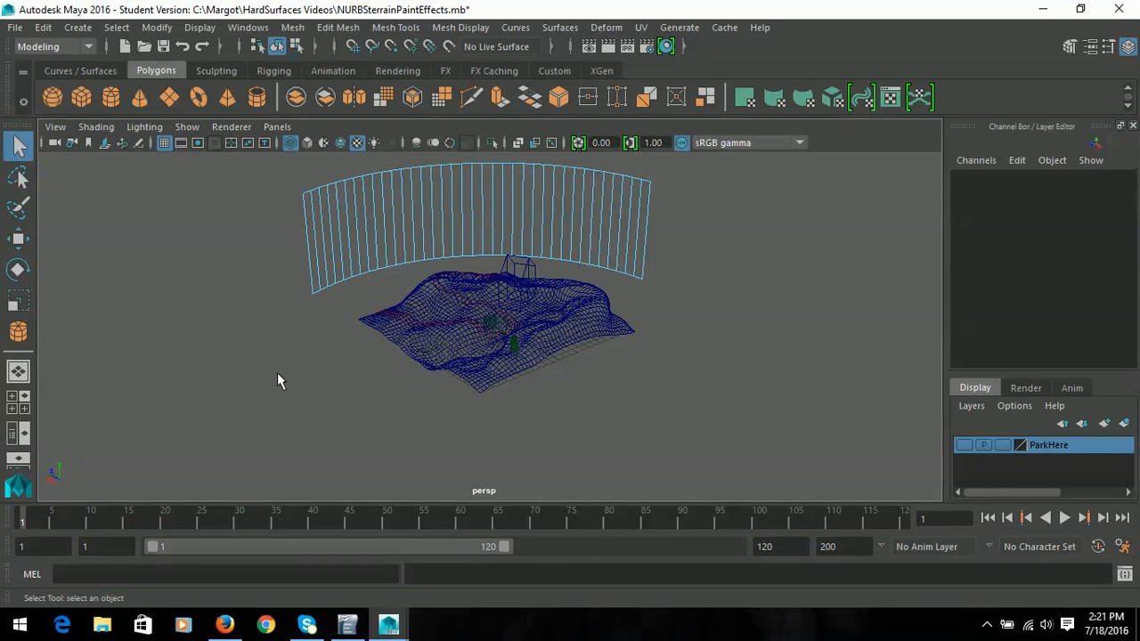
mouse_move(354, 354)
left_mouse_down("alt")
mouse_move(374, 439)
mouse_move(347, 347)
left_mouse_up("alt")
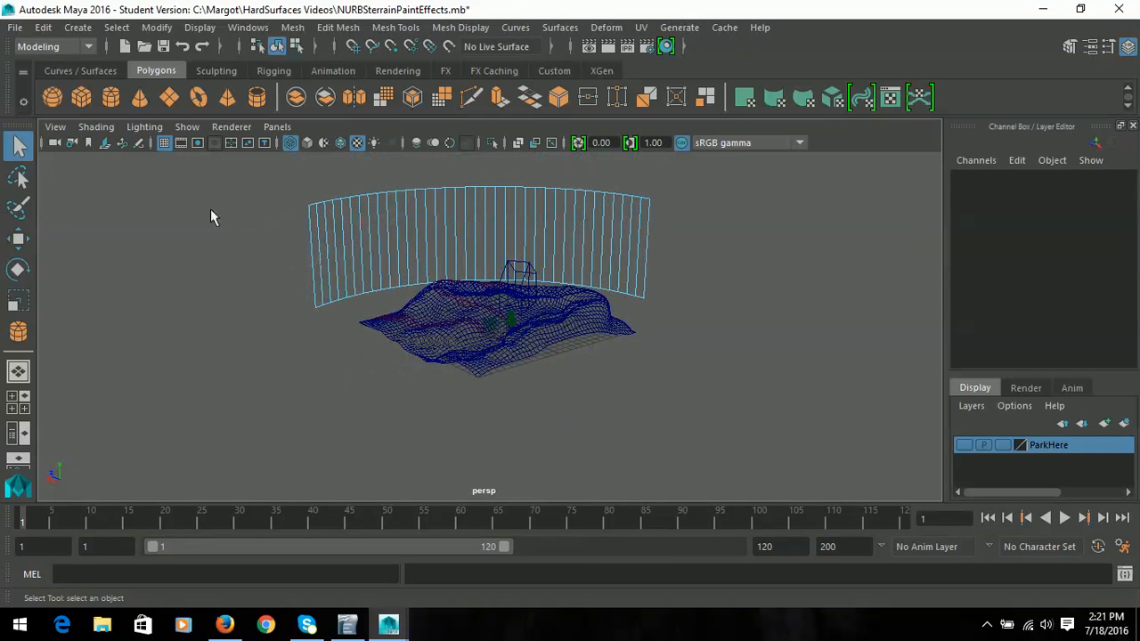
mouse_move(355, 241)
right_mouse_down()
mouse_move(484, 137)
mouse_move(422, 227)
mouse_move(403, 237)
mouse_move(461, 143)
right_mouse_up()
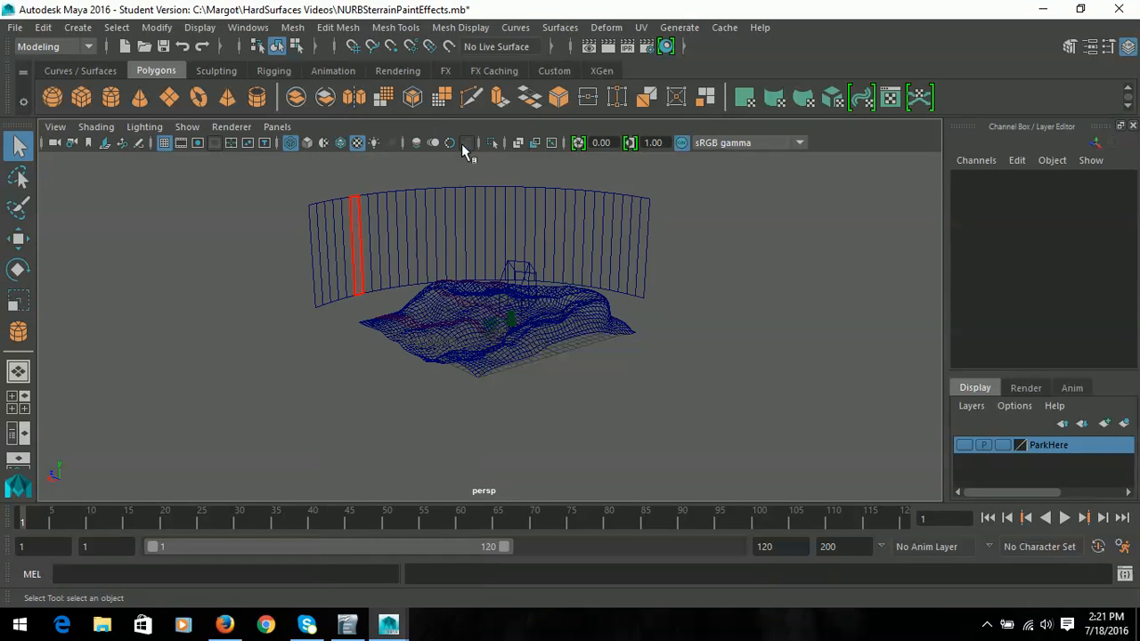
left_click(417, 253)
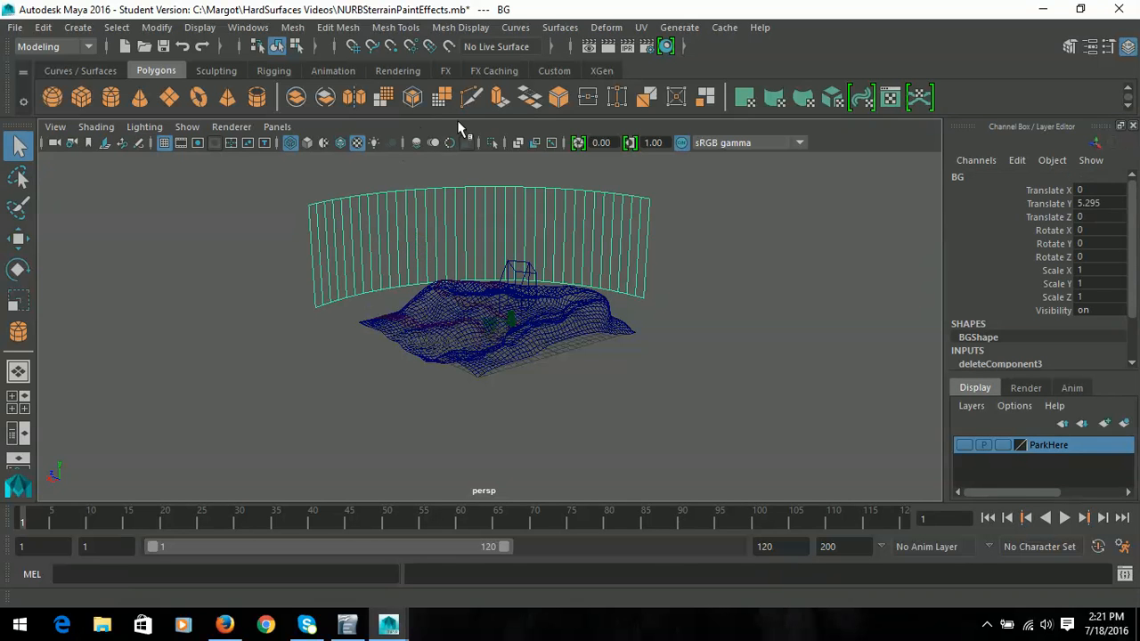
Display the perspective view shaded and reverse the BG wall's normals
left_click(307, 142)
left_click_drag(279, 298, 624, 267, "alt")
left_click(460, 27)
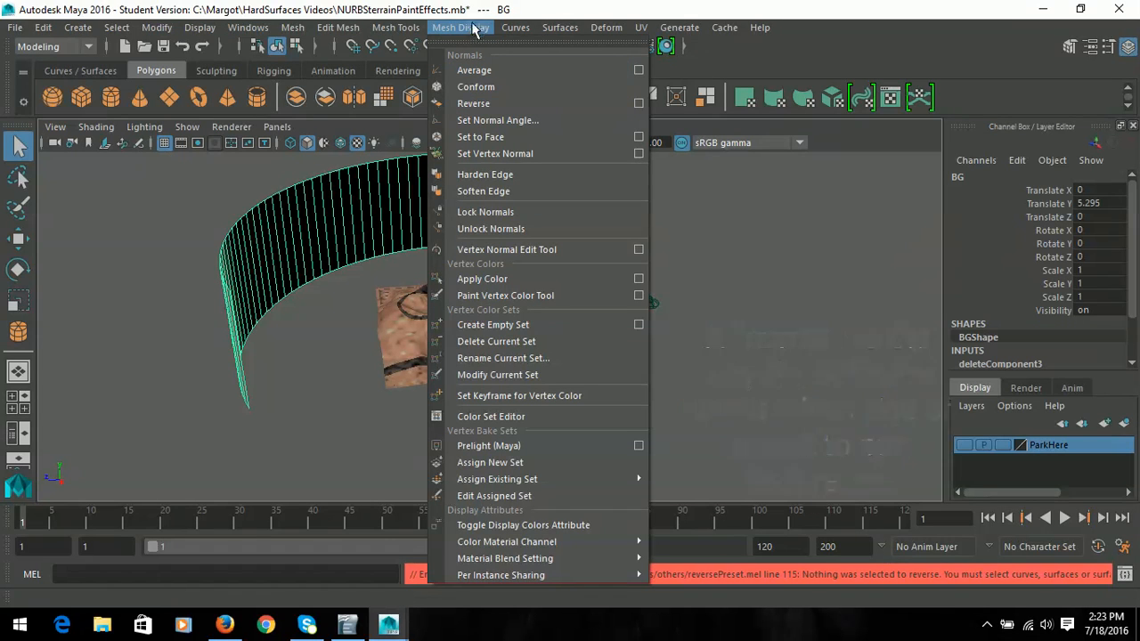
left_click(472, 103)
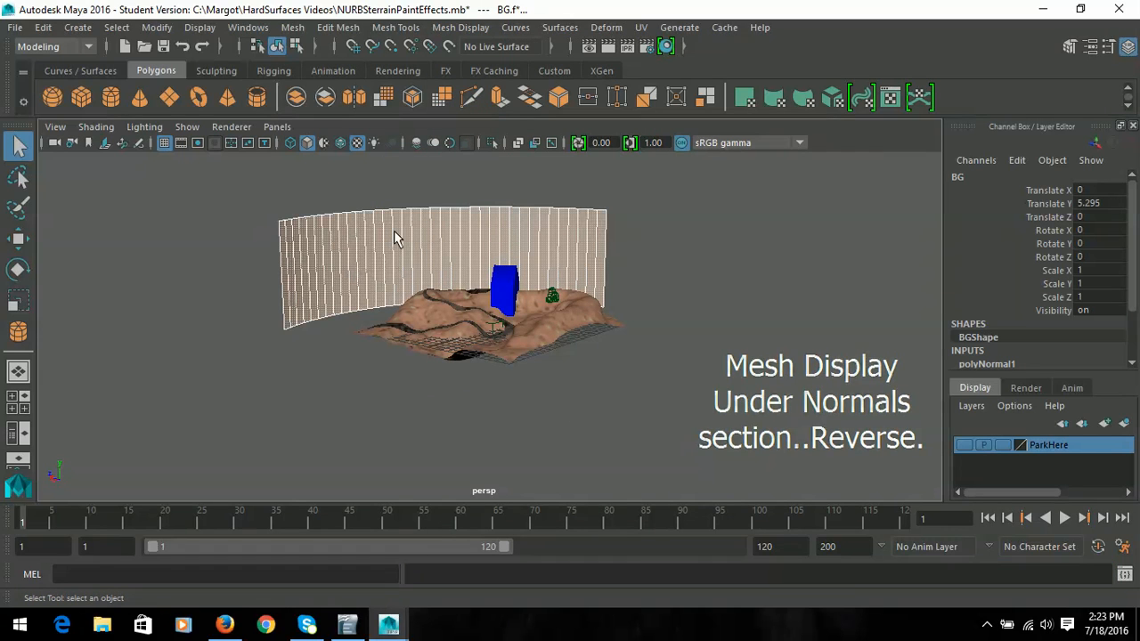
Clear the face selection and select the whole BG wall as an object
left_click_drag(394, 235, 396, 283, "alt")
middle_click_drag(397, 283, 480, 435, "alt")
left_click_drag(447, 399, 419, 382, "alt")
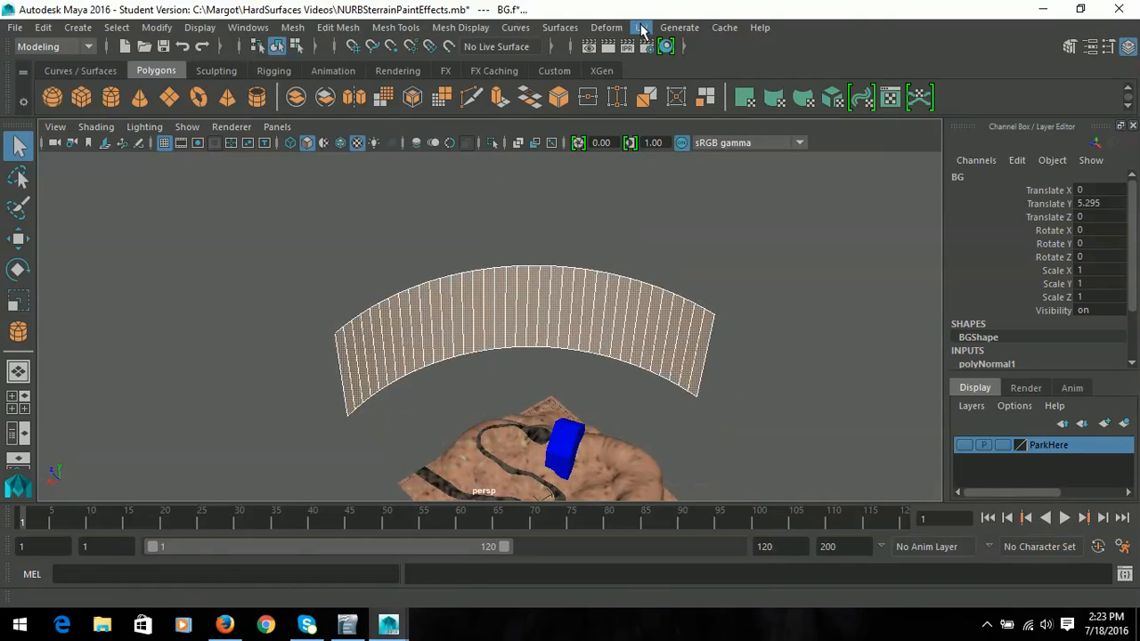
left_click(593, 225)
left_click(564, 333)
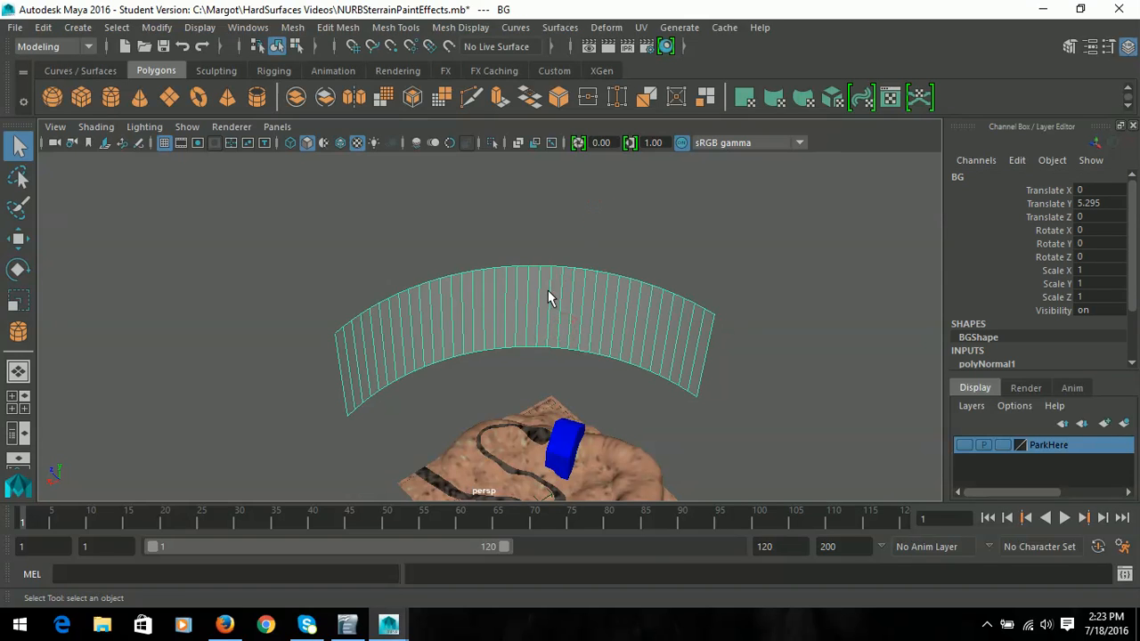
Project cylindrical UV mapping onto the BG wall, creating a new UV set named uvSetBG
left_click(643, 29)
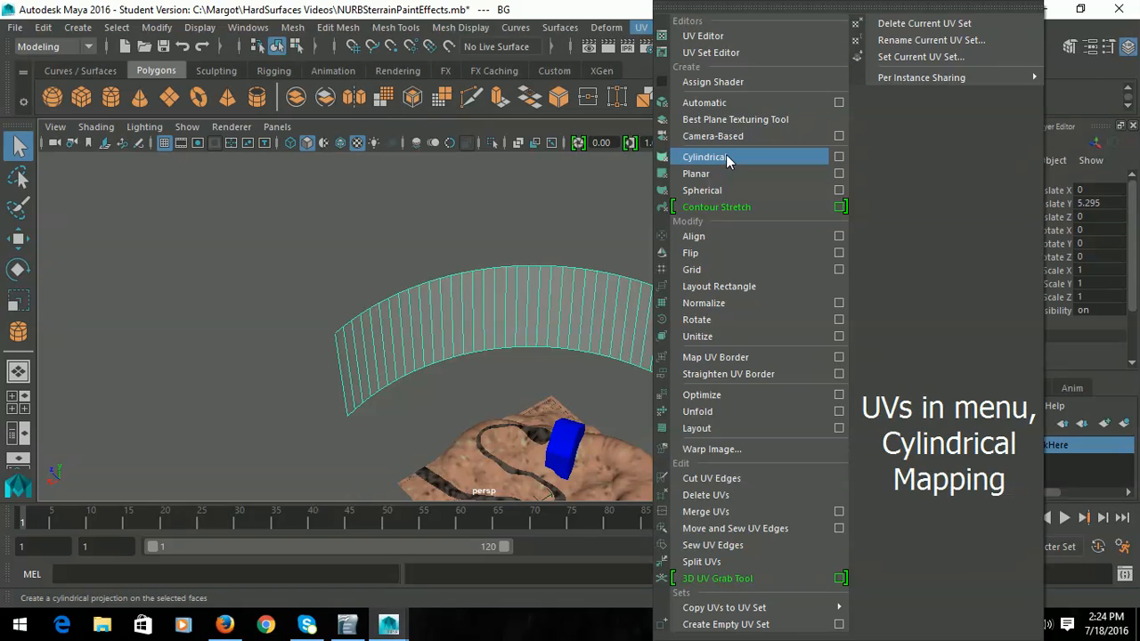
left_click(838, 158)
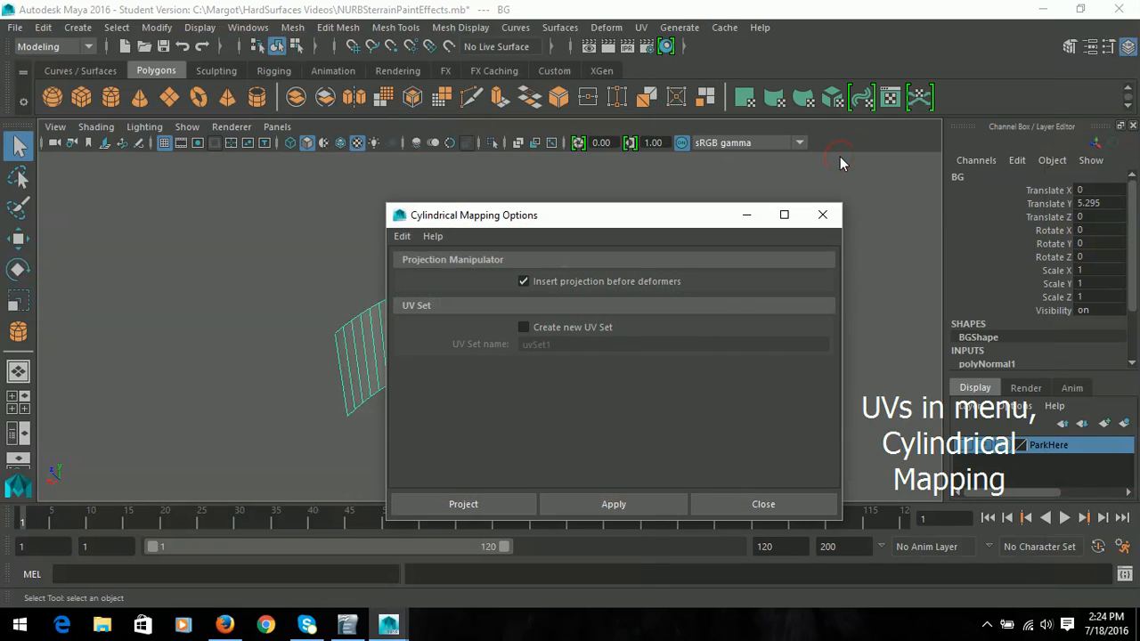
left_click(523, 327)
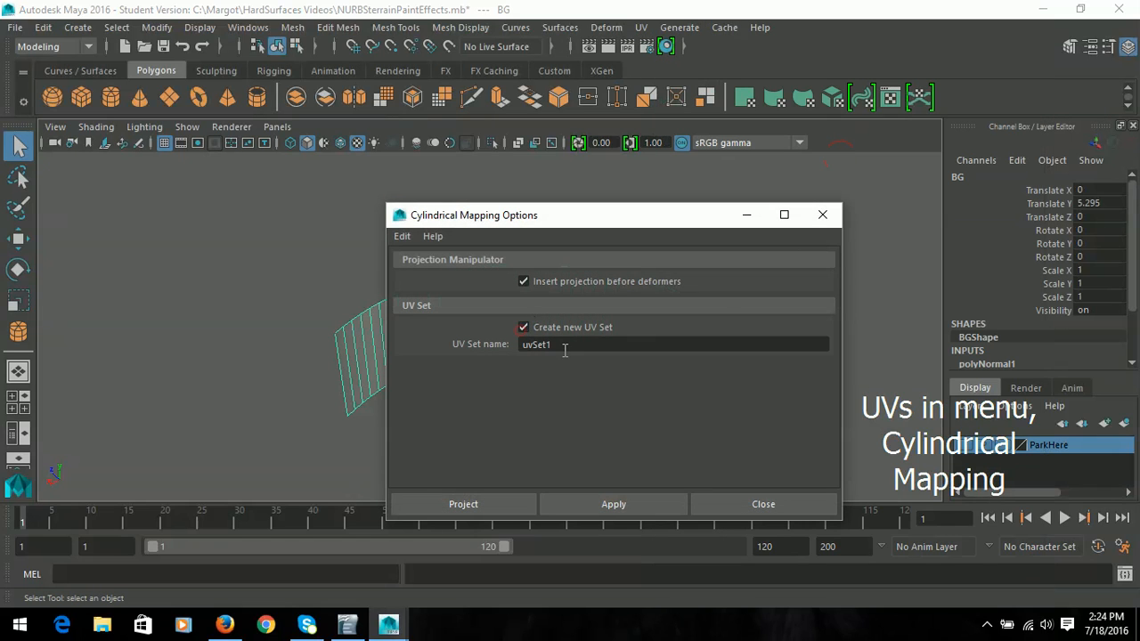
key("BackSpace")
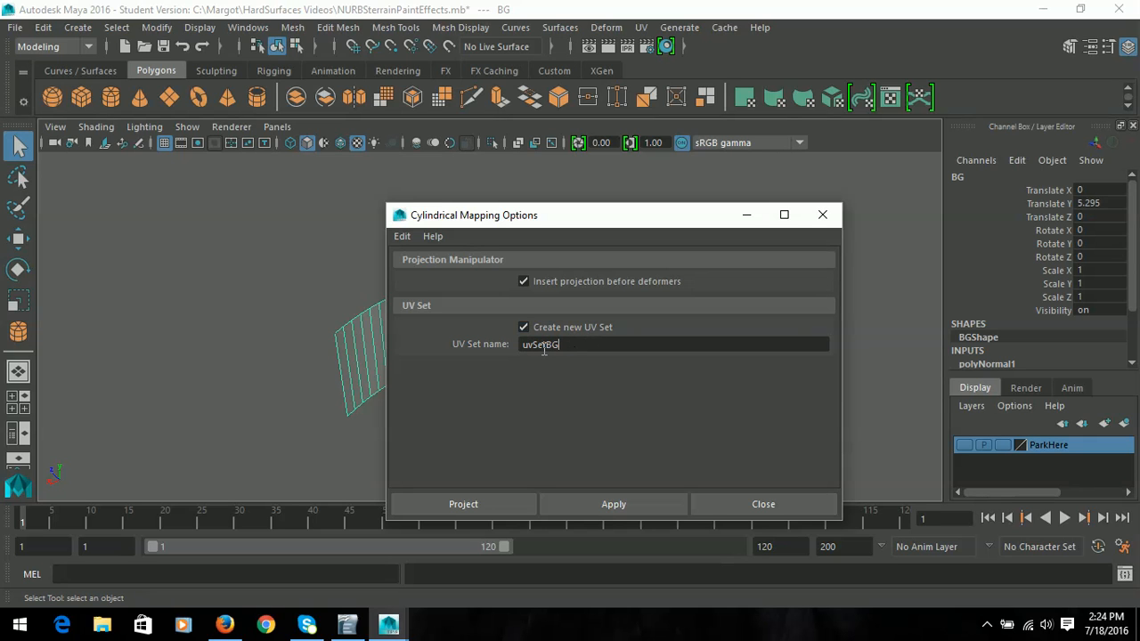
left_click(499, 508)
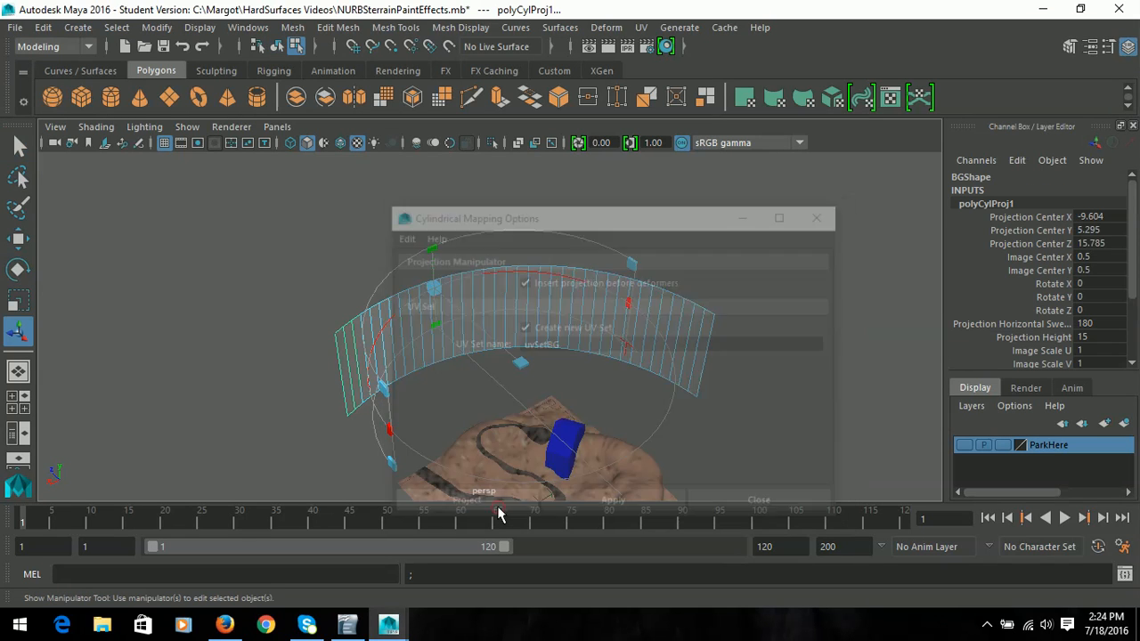
scroll(489, 392, "down", 2)
left_click_drag(372, 418, 473, 415, "alt")
middle_click_drag(458, 398, 445, 337, "alt")
left_click_drag(446, 338, 478, 272, "alt")
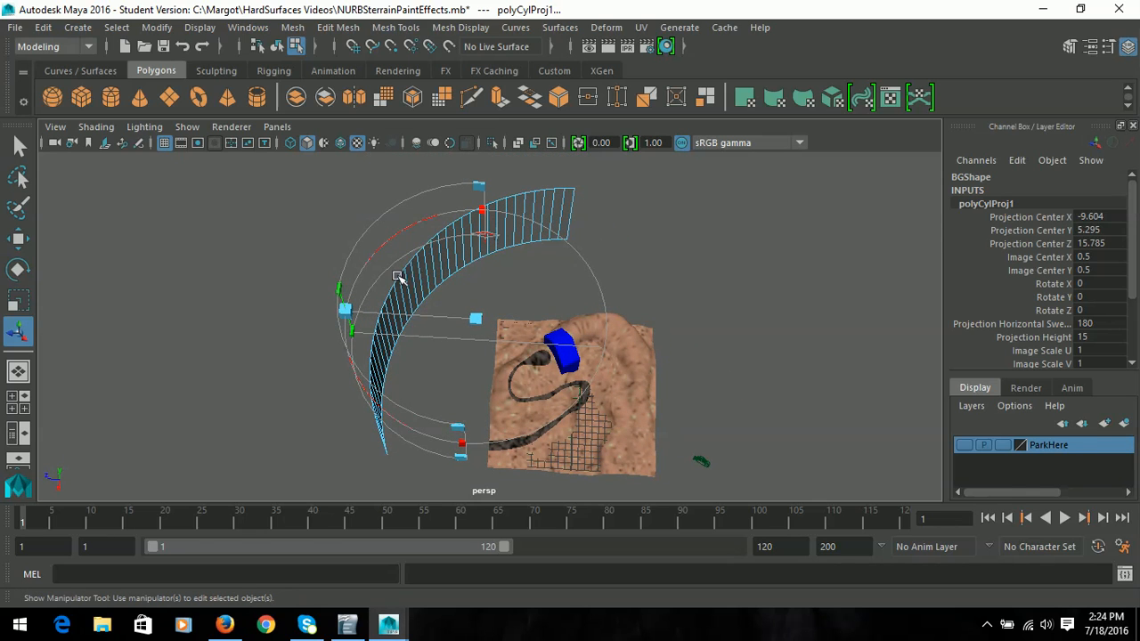
Widen the cylindrical projection's horizontal sweep to about 181.7 degrees and switch its gizmo to the move, rotate and scale handles
left_click_drag(452, 419, 489, 345, "alt")
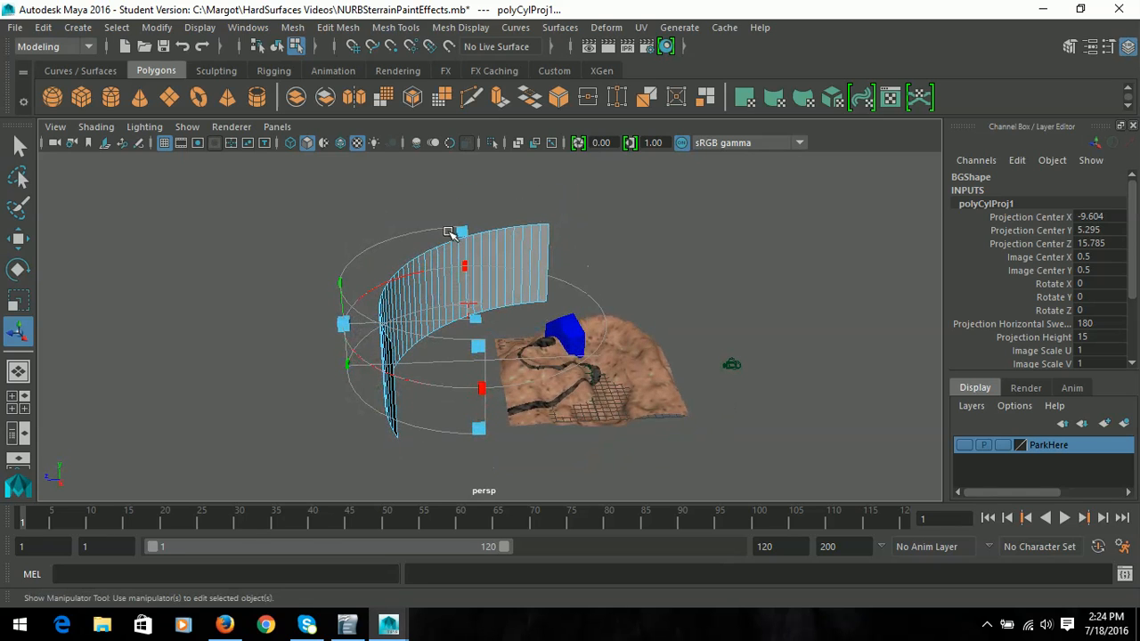
mouse_move(489, 390)
left_mouse_down()
mouse_move(598, 354)
mouse_move(483, 383)
left_mouse_up()
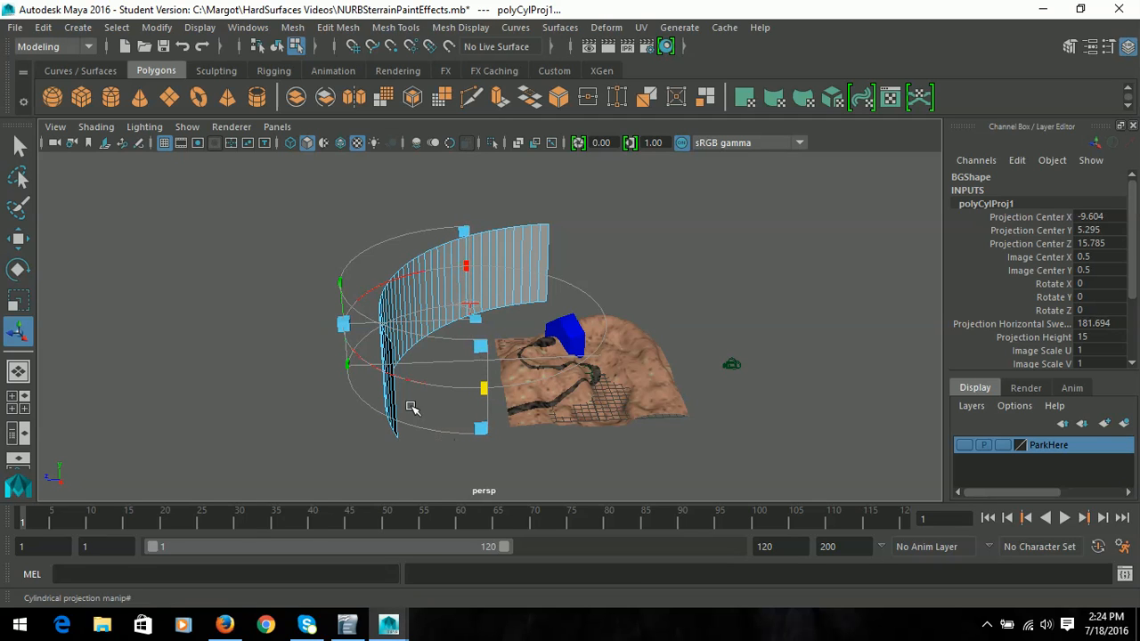
left_click_drag(395, 353, 366, 406, "alt")
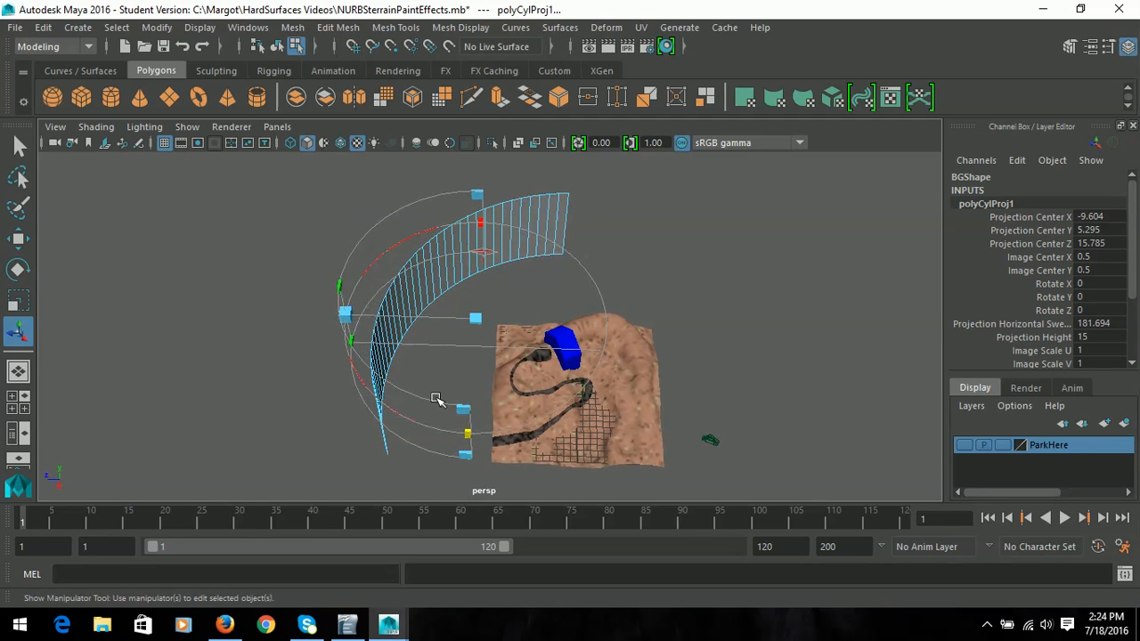
left_click_drag(394, 398, 219, 413, "alt")
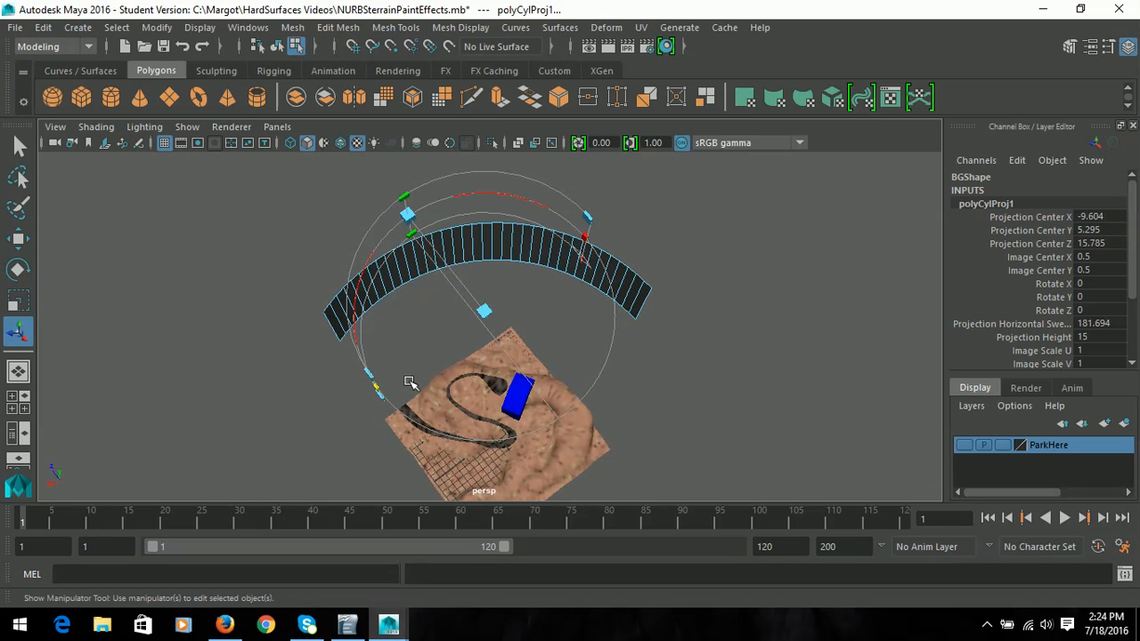
left_click_drag(587, 276, 484, 272, "alt")
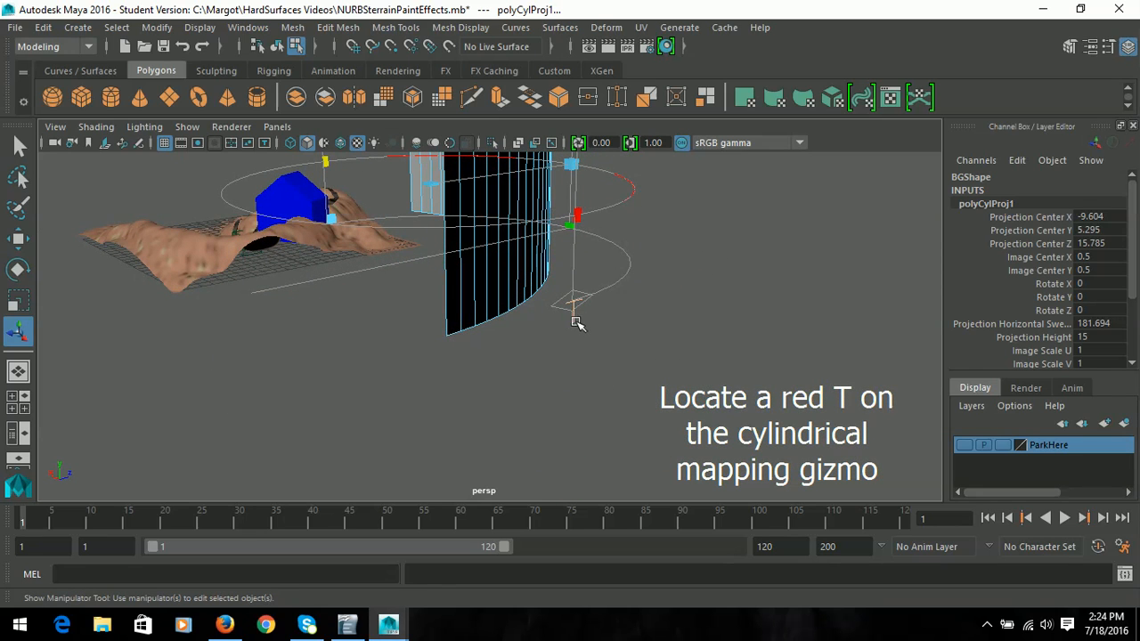
left_click_drag(605, 387, 494, 370, "alt")
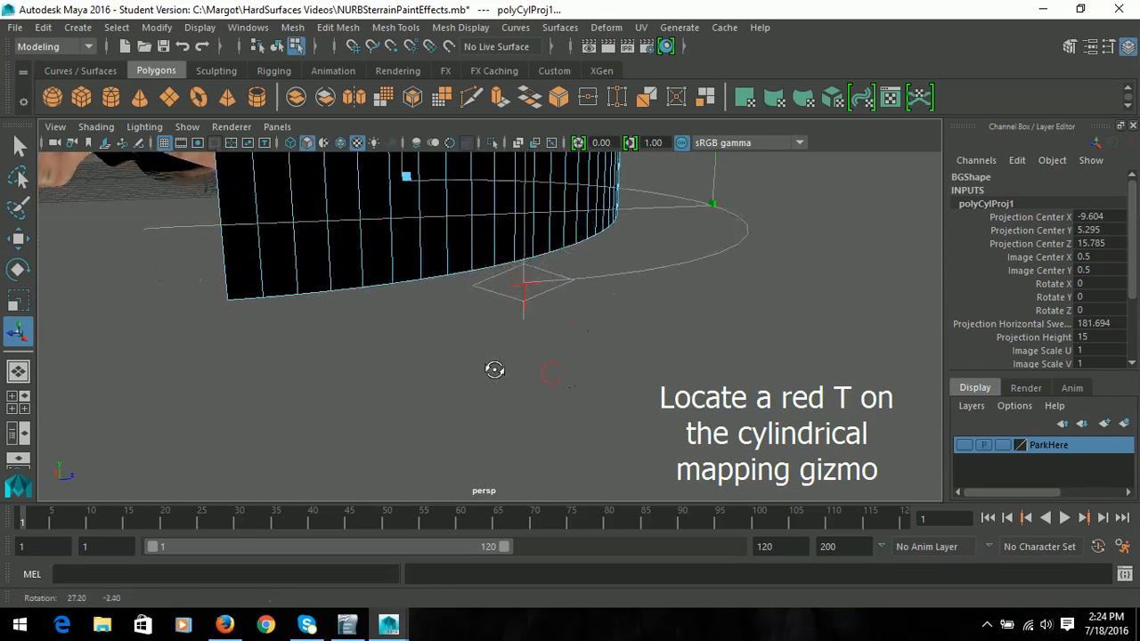
left_click(525, 297)
Move the projection centre along Z to about 8.88 and scale the projection uniformly to a height of 23.5
left_click_drag(525, 298, 516, 382, "alt")
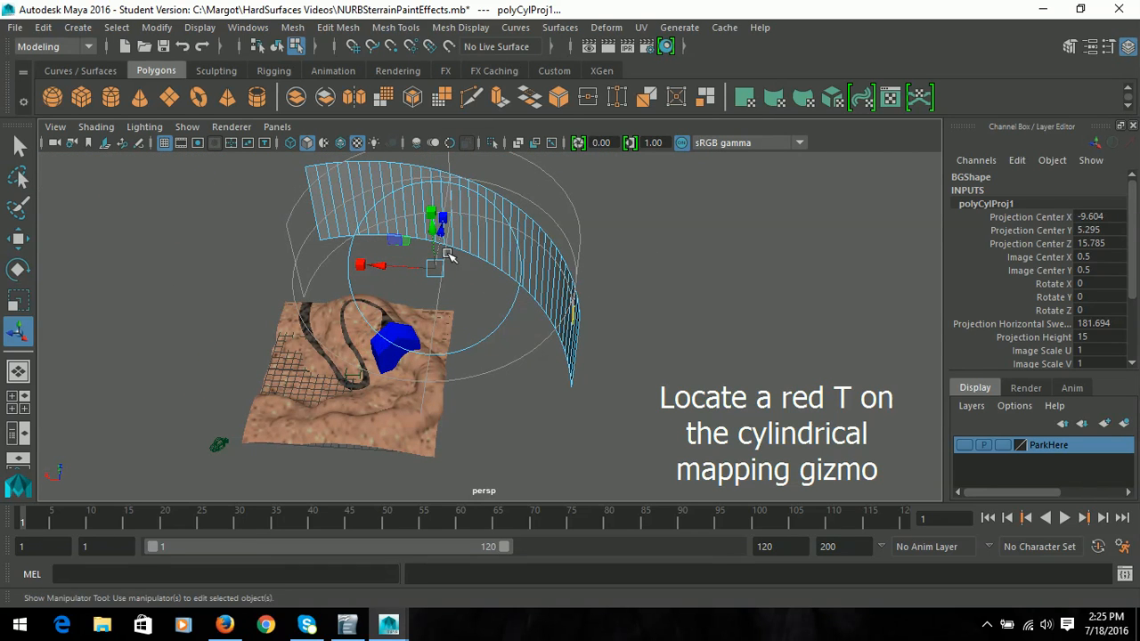
mouse_move(464, 306)
left_mouse_down("alt")
mouse_move(437, 377)
mouse_move(452, 401)
mouse_move(428, 256)
mouse_move(437, 306)
mouse_move(462, 317)
left_mouse_up("alt")
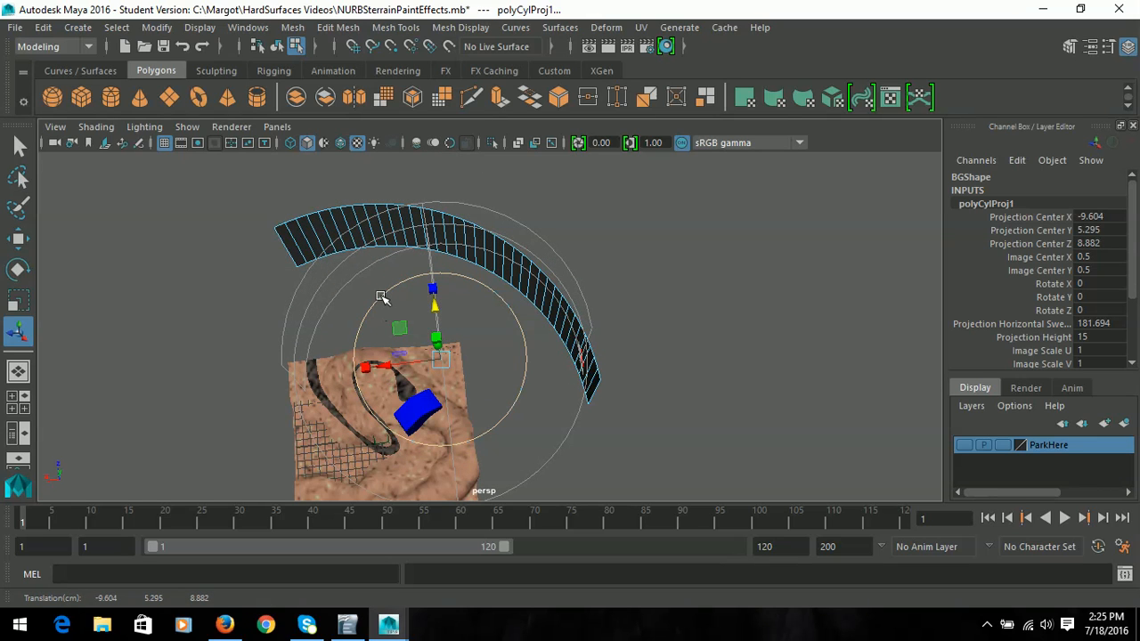
left_click_drag(487, 355, 458, 356, "alt")
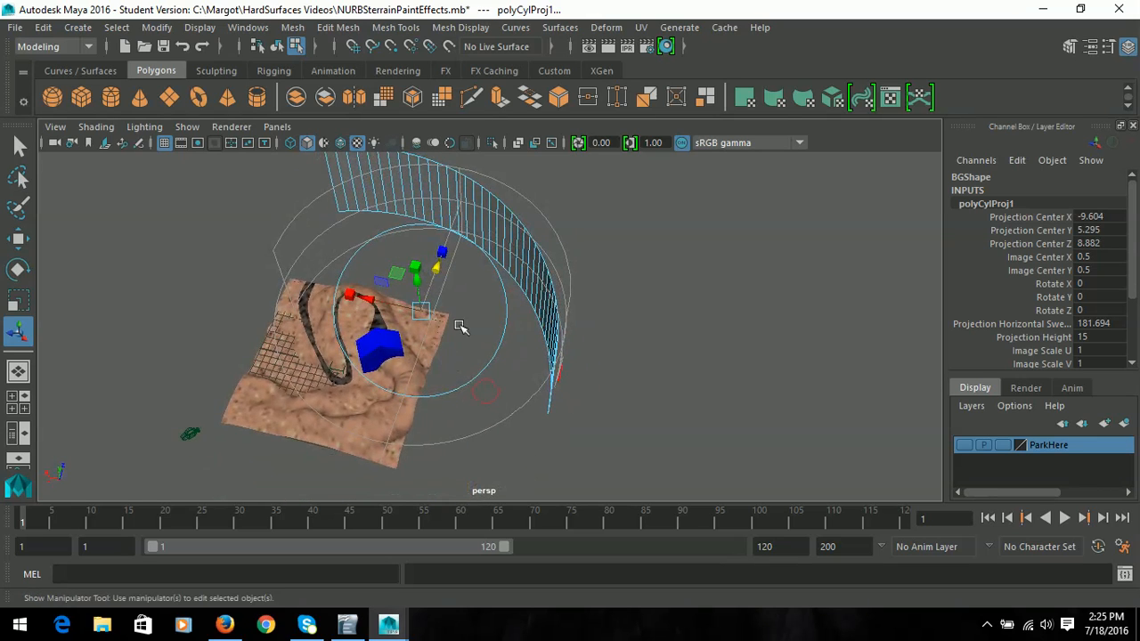
left_click(442, 252)
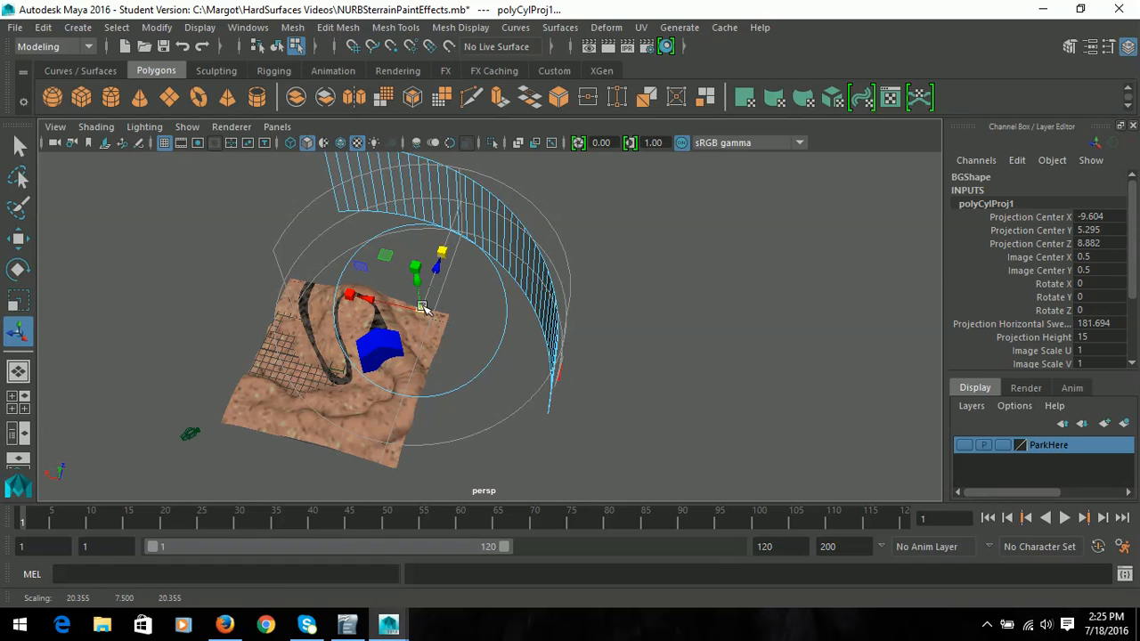
left_click_drag(421, 311, 451, 312)
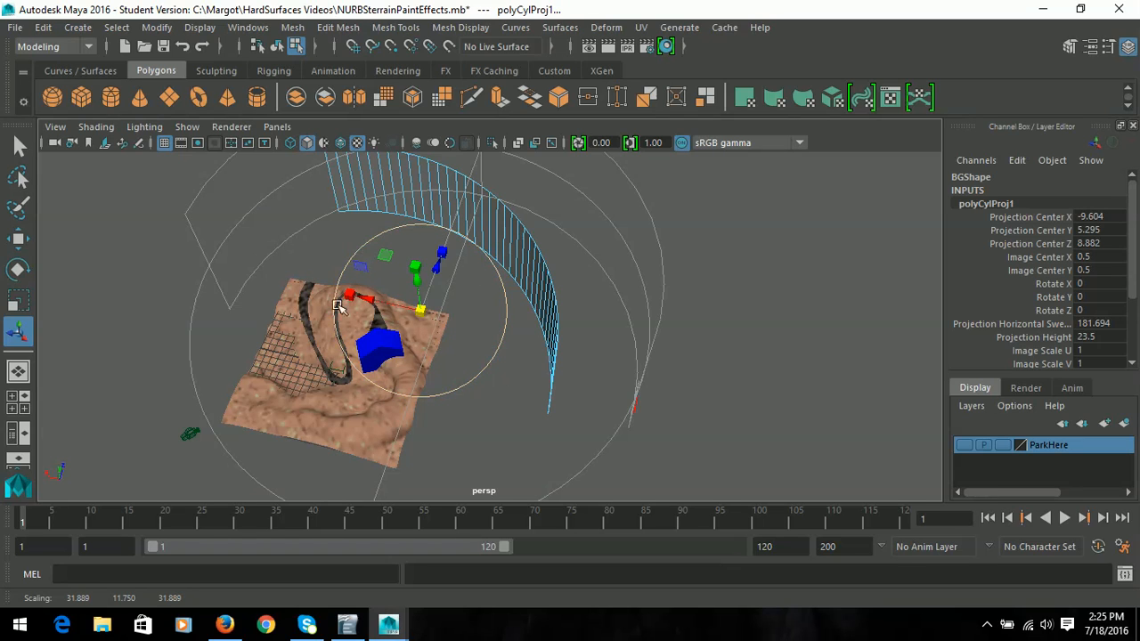
Rotate the projection about Y to about -23.3 degrees and move its centre to about X -1.34, Z 2.93, aligning it with the wall
left_click(500, 350)
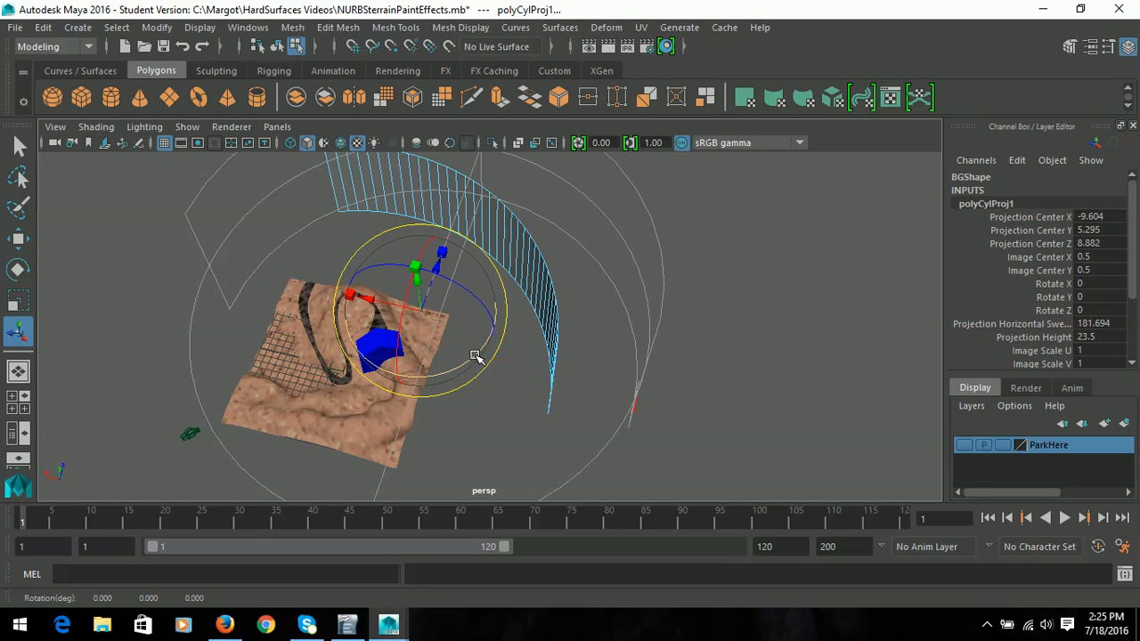
left_click_drag(477, 355, 450, 371)
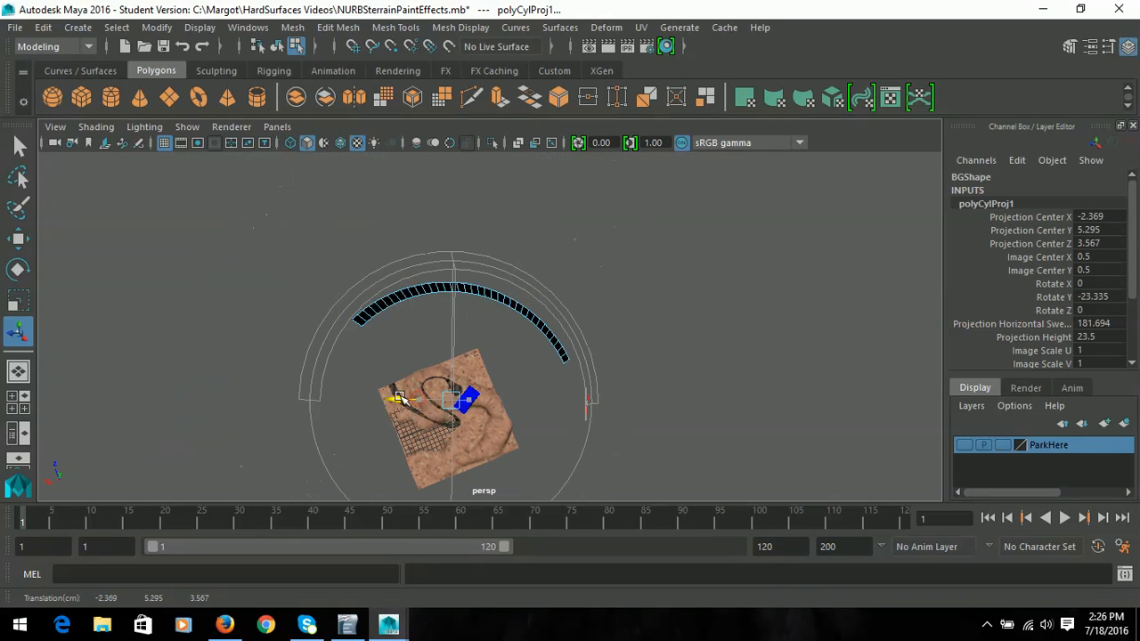
left_click_drag(400, 397, 399, 398)
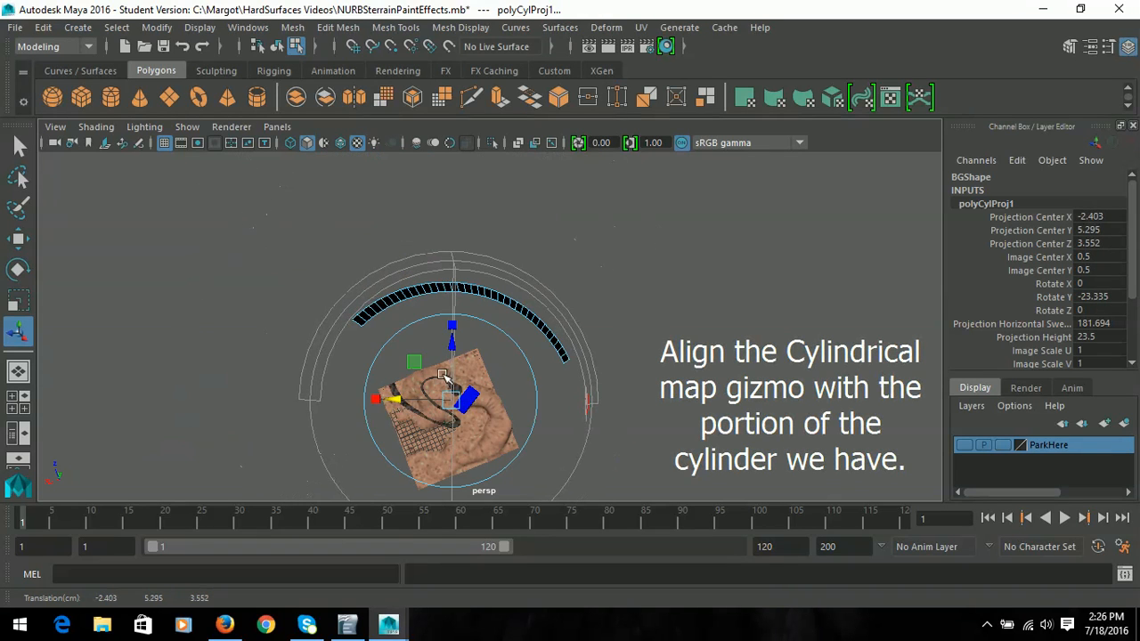
left_click_drag(450, 343, 443, 352)
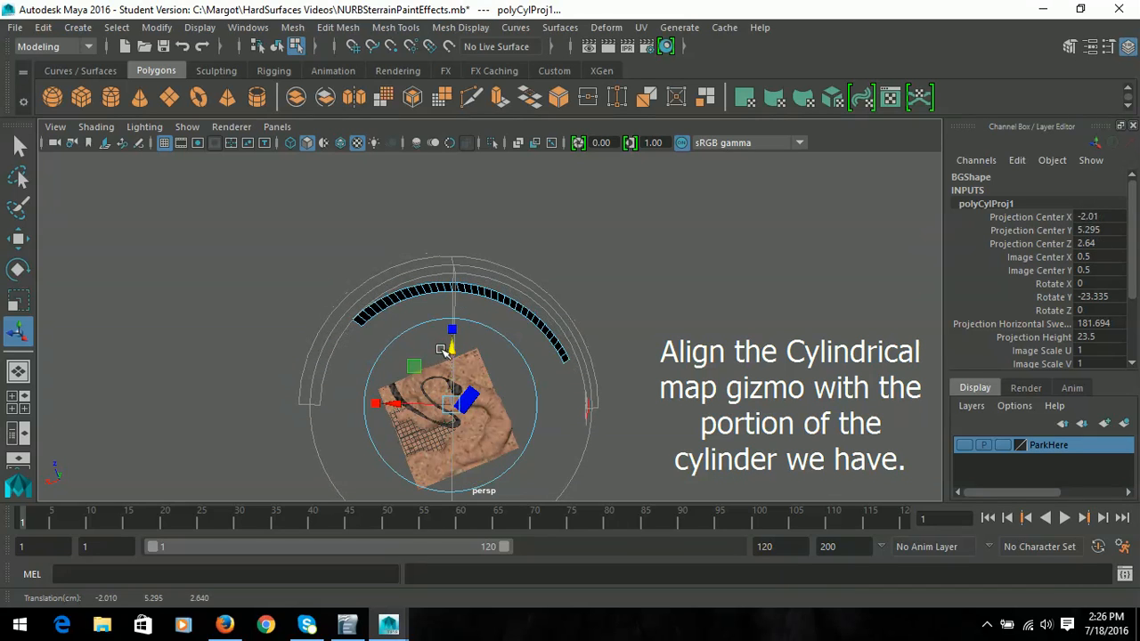
left_click_drag(393, 403, 391, 405)
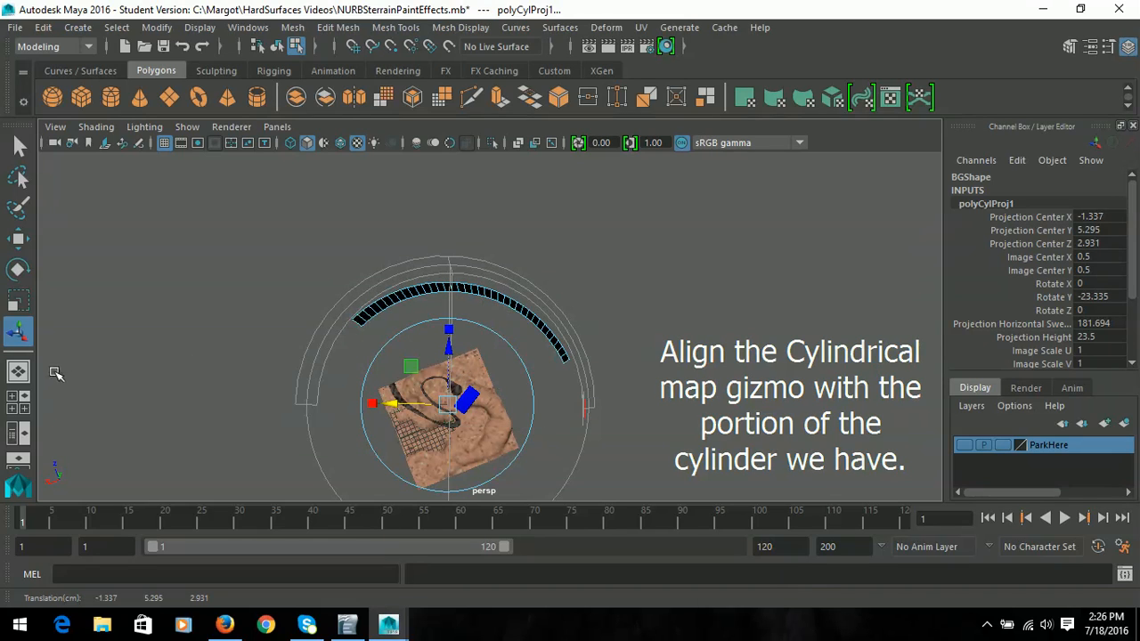
Return the BG wall from face selection to object mode so the whole wall is selected
left_click_drag(471, 420, 394, 339, "alt")
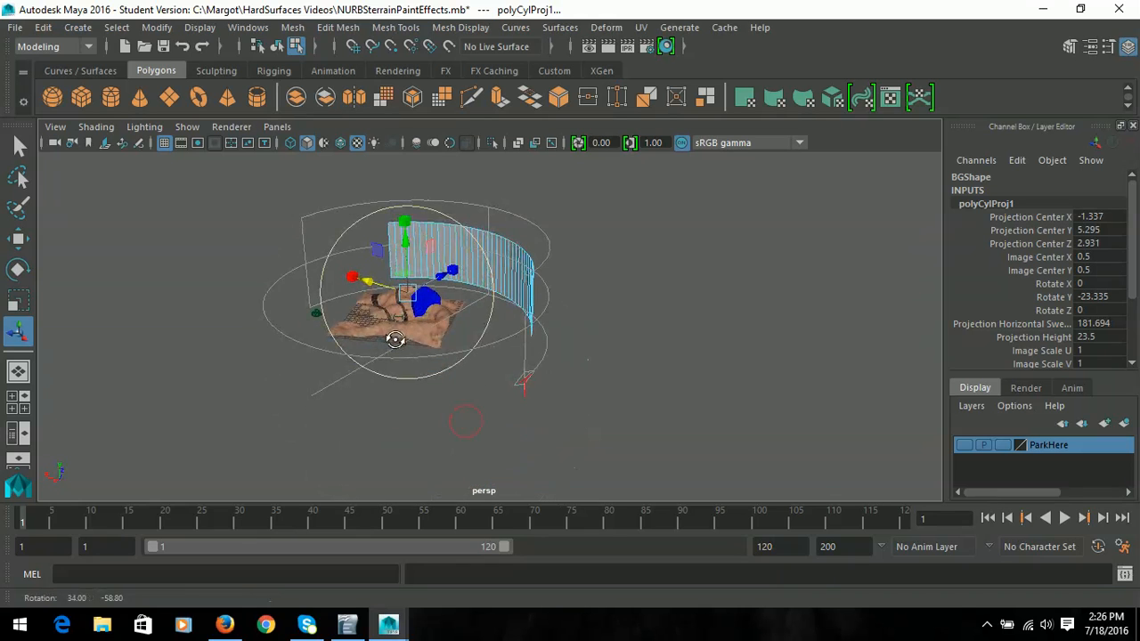
scroll(542, 401, "up", 3)
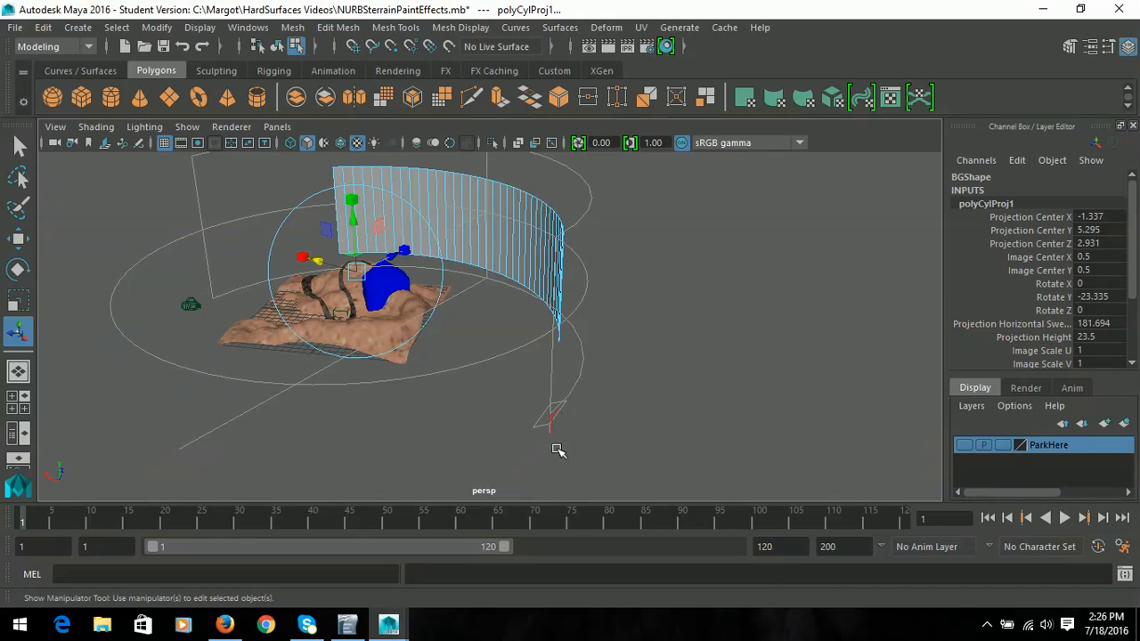
left_click(557, 432)
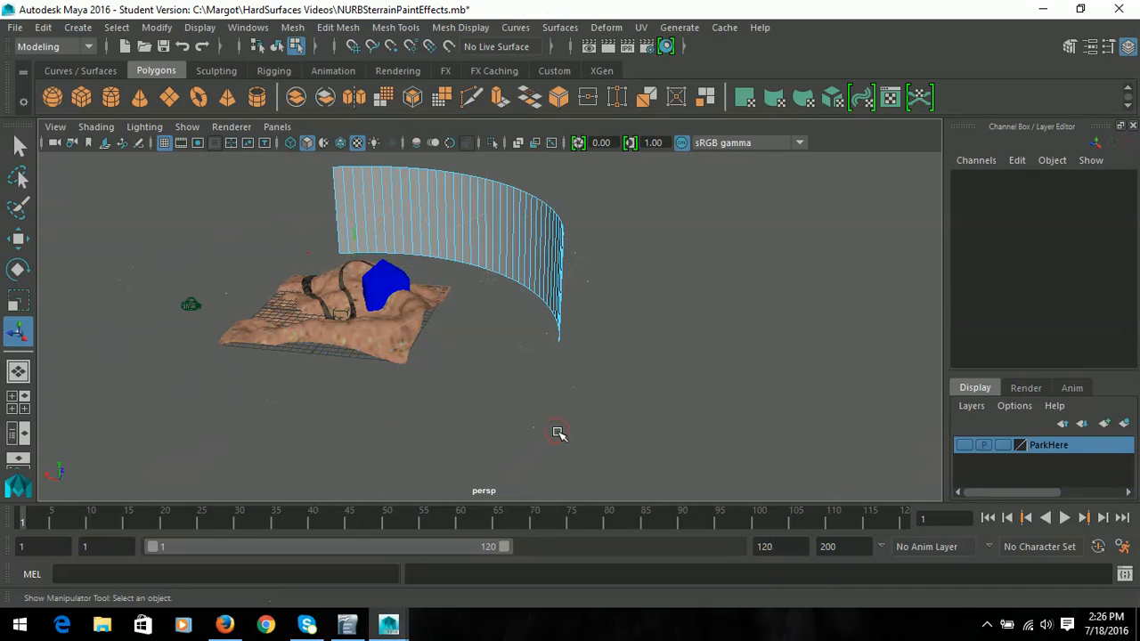
left_click(545, 259)
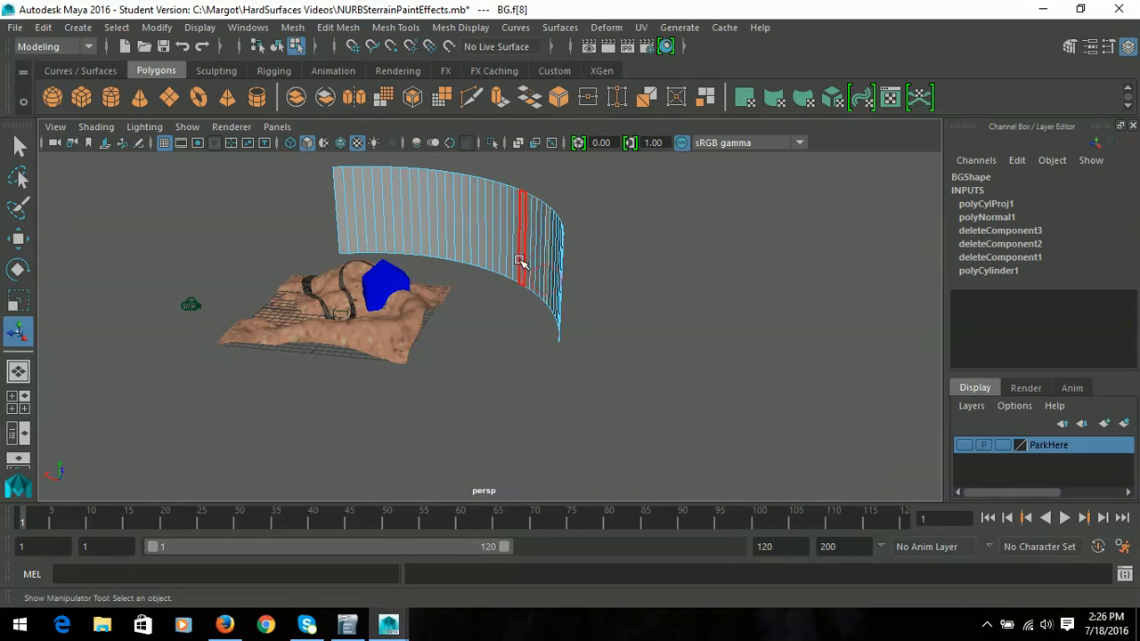
left_click(529, 247)
right_click(525, 243)
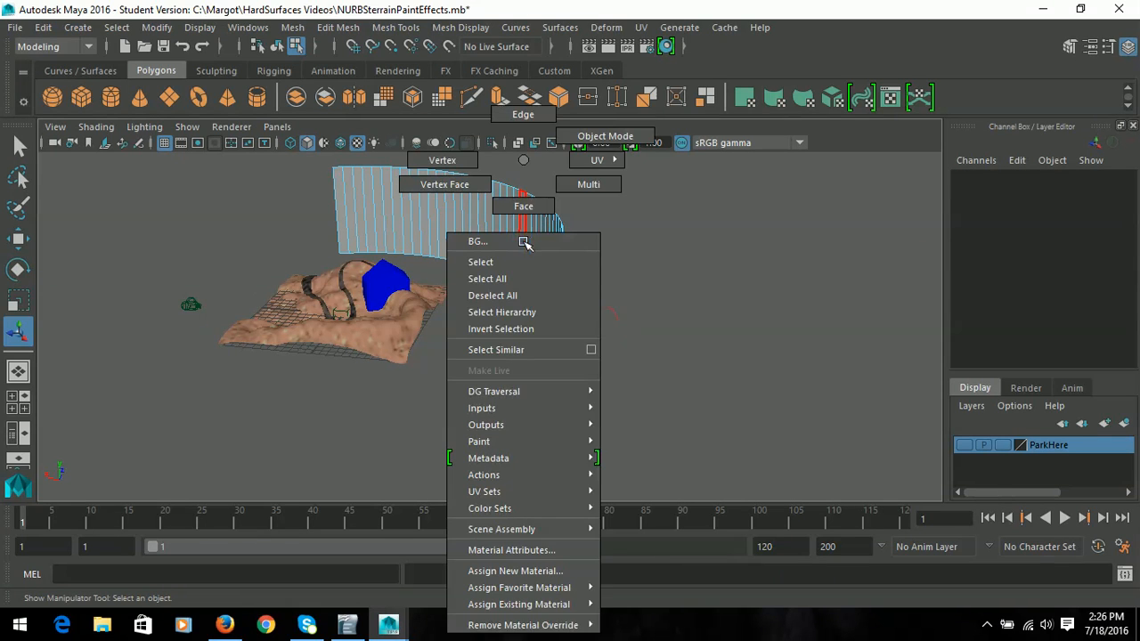
left_click(604, 137)
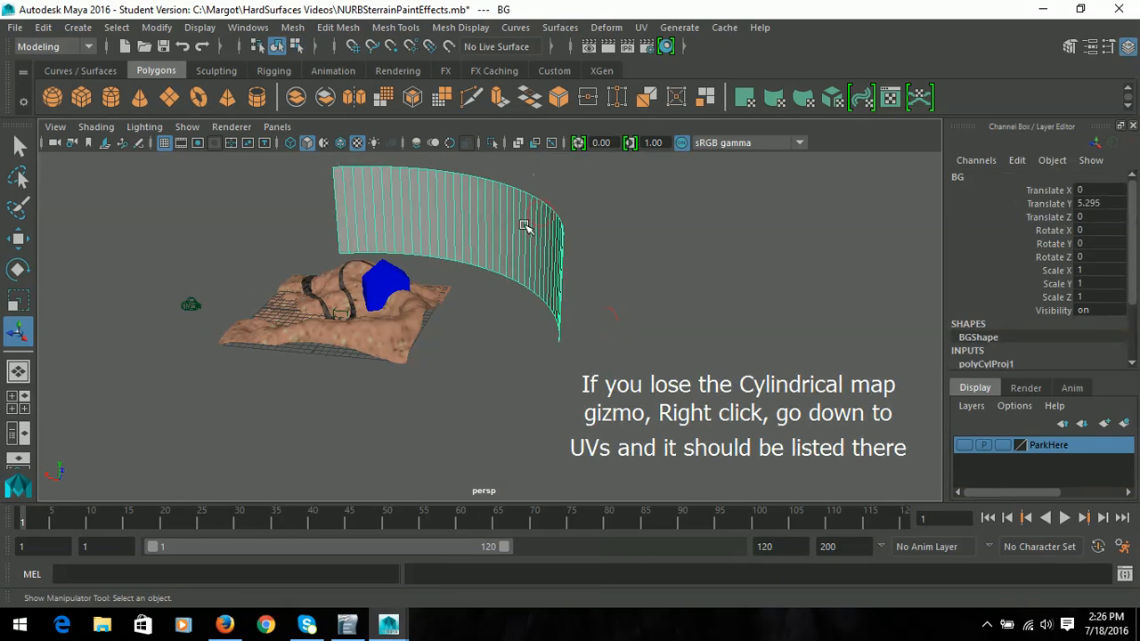
Bring back the projection gizmo on the selected BG wall by choosing polyCylProj1 from its UV sets
right_click(460, 217)
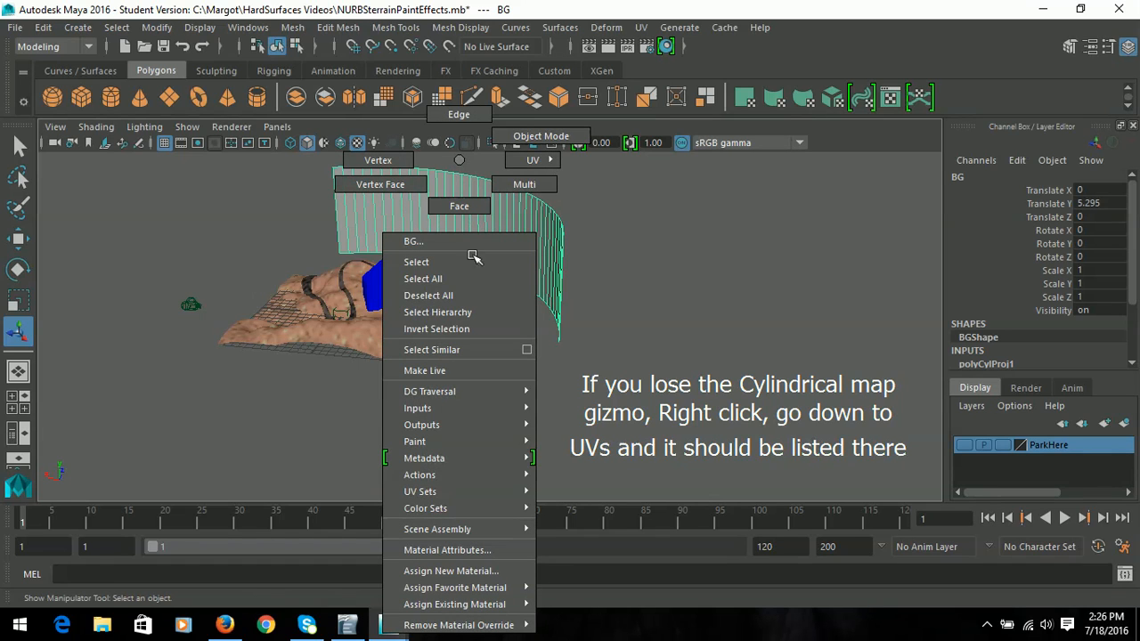
mouse_move(486, 495)
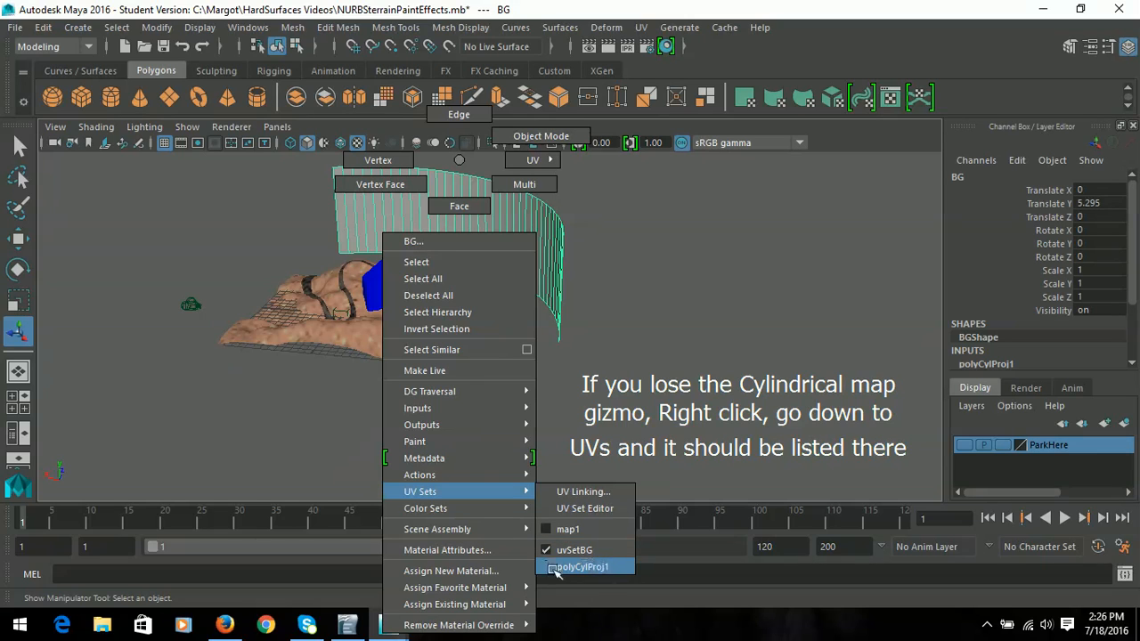
left_click(584, 567)
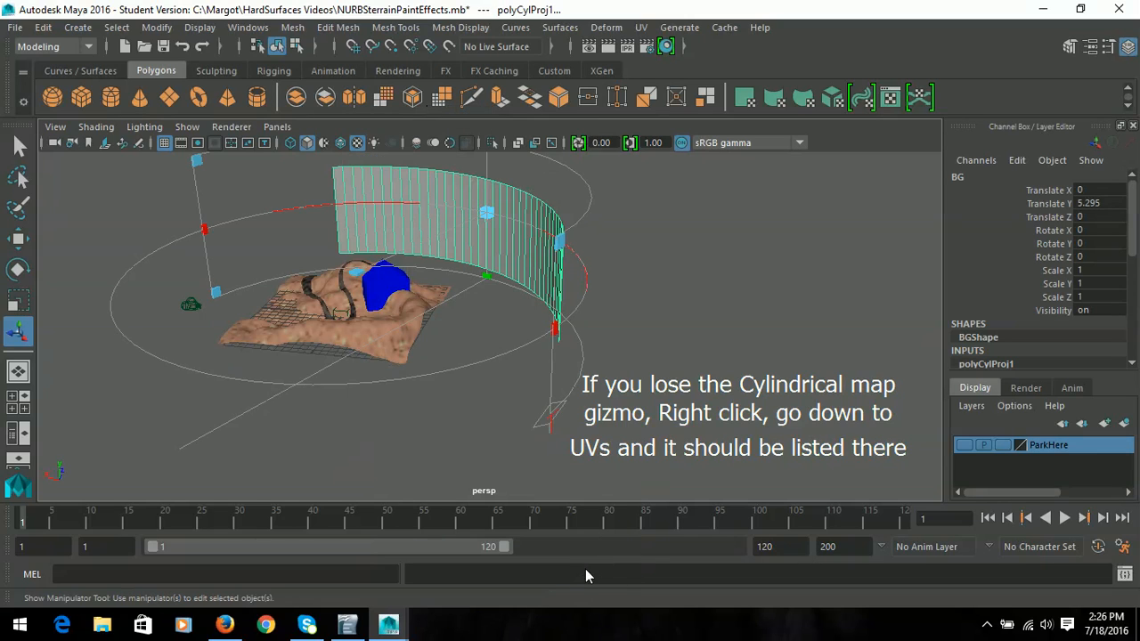
left_click(735, 291)
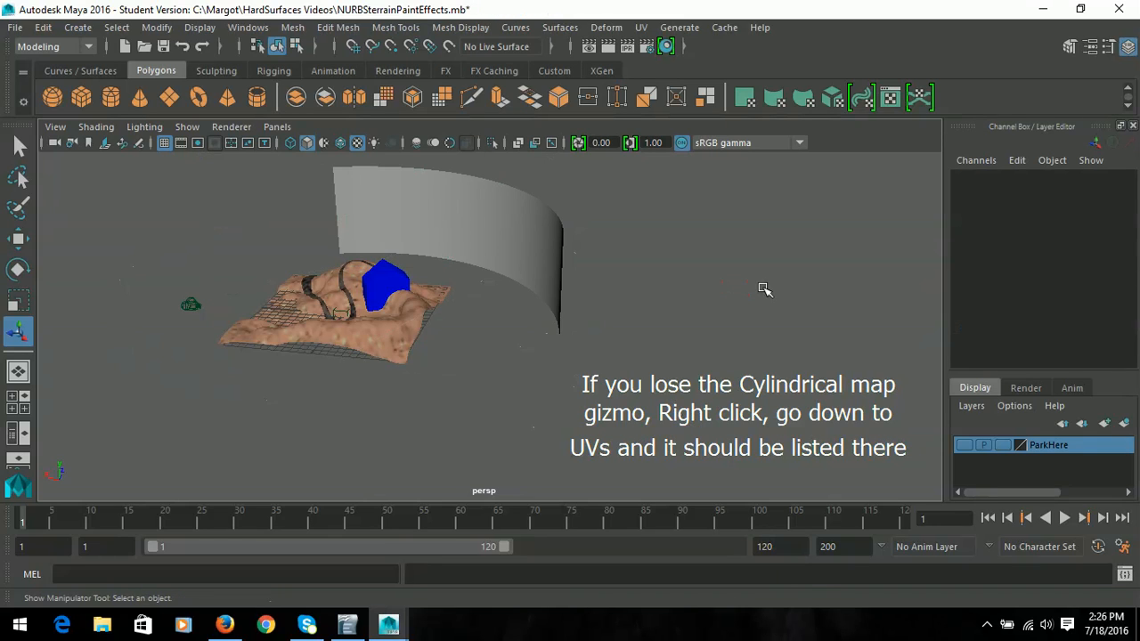
left_click(496, 252)
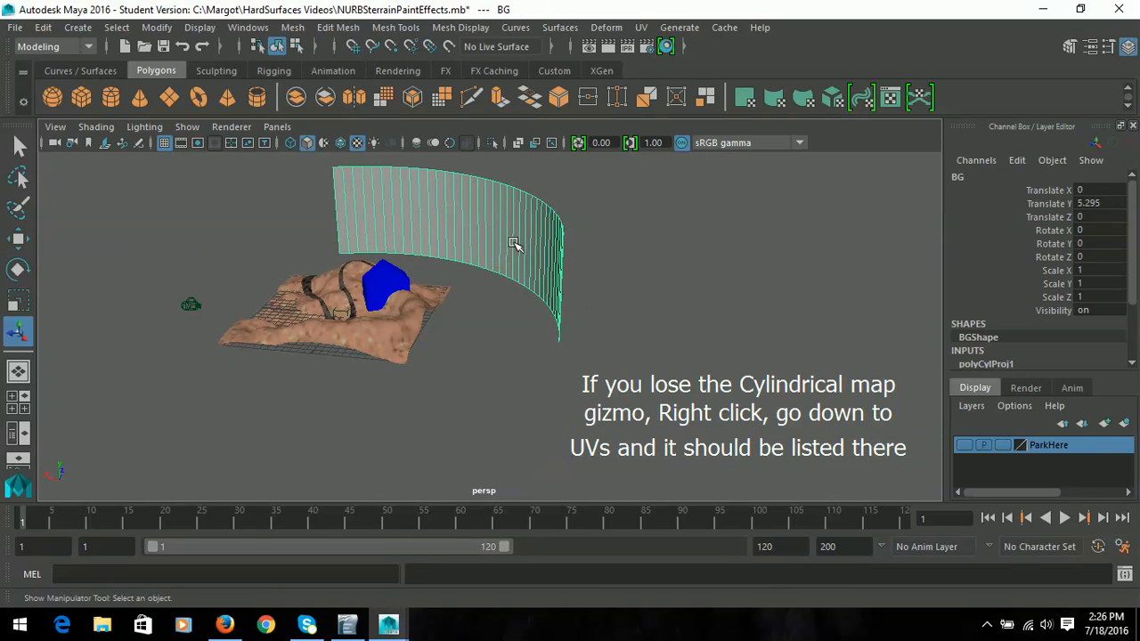
right_click(443, 189)
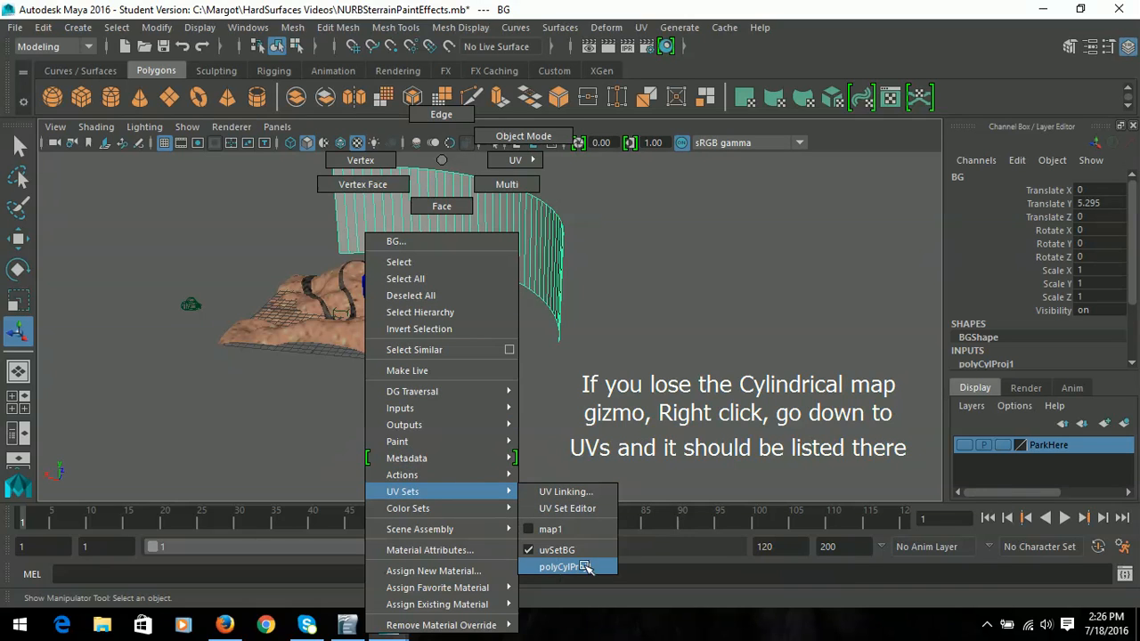
left_click(559, 569)
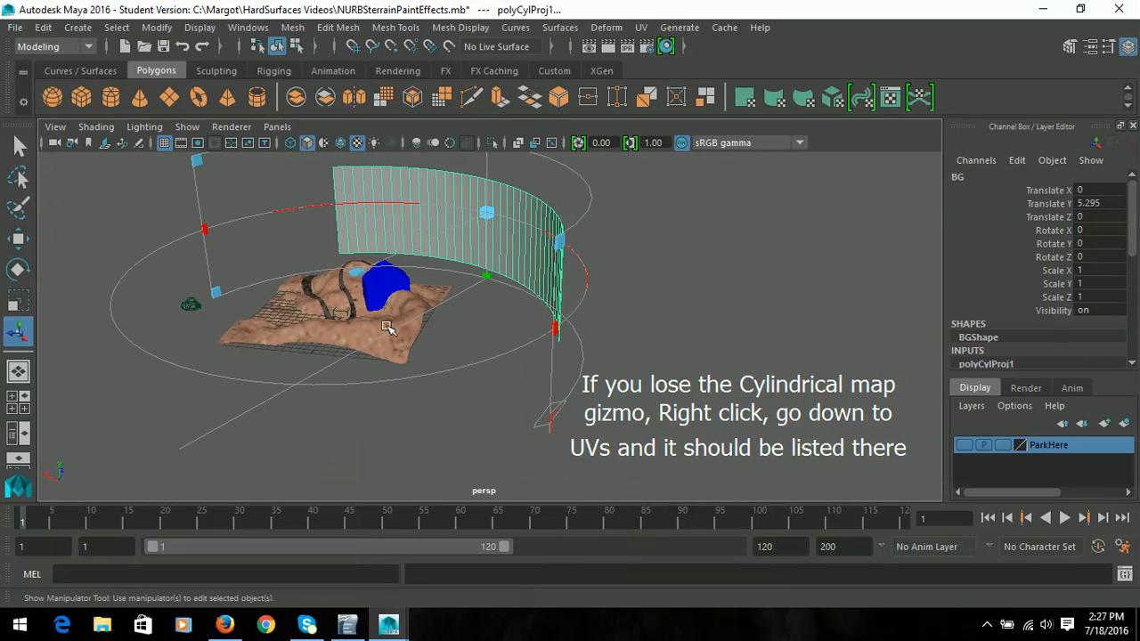
Narrow the projection's horizontal sweep so its edges match the ends of the BG wall
left_click_drag(336, 312, 587, 293, "alt")
left_click_drag(440, 344, 435, 291, "alt")
left_click_drag(481, 176, 483, 197)
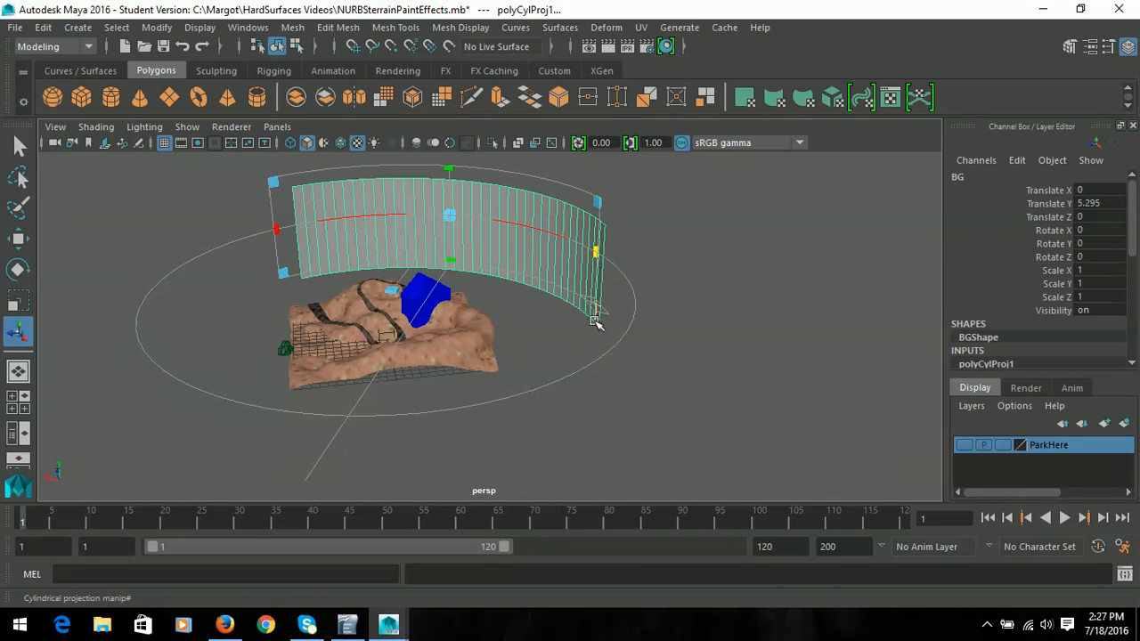
Switch the gizmo to its transform handles, rotate the projection slightly and lower it a little to fit the wall
left_click(593, 319)
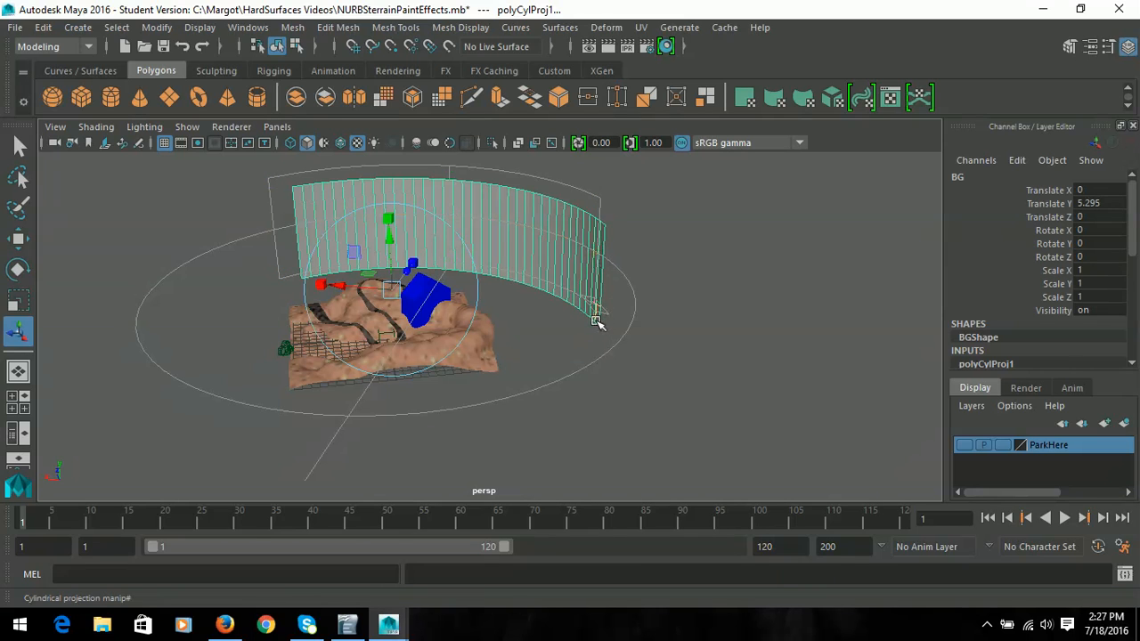
left_click(478, 306)
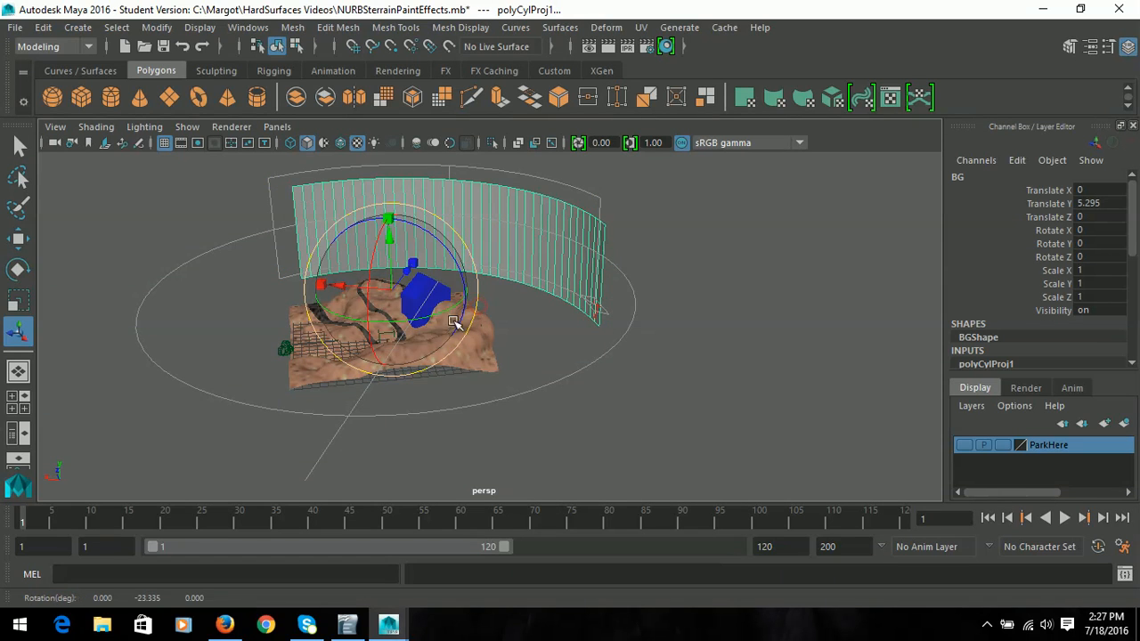
left_click_drag(439, 310, 437, 314)
left_click_drag(388, 238, 389, 249)
Switch the gizmo back to its sweep and height handles and check its alignment around the wall
left_click_drag(501, 360, 487, 441, "alt")
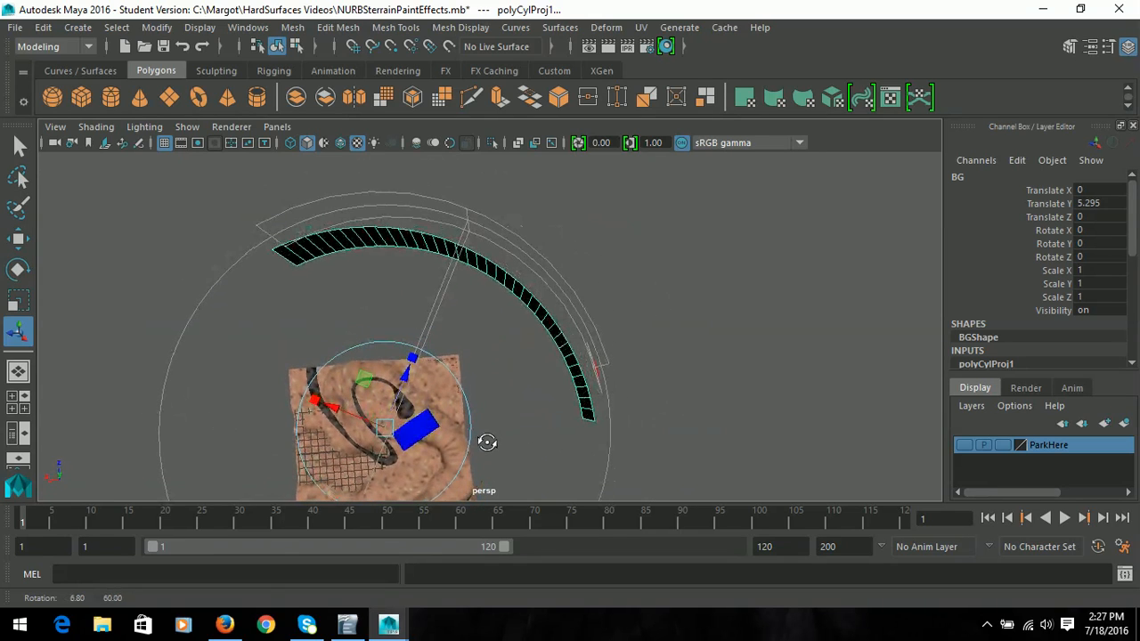
left_click(596, 366)
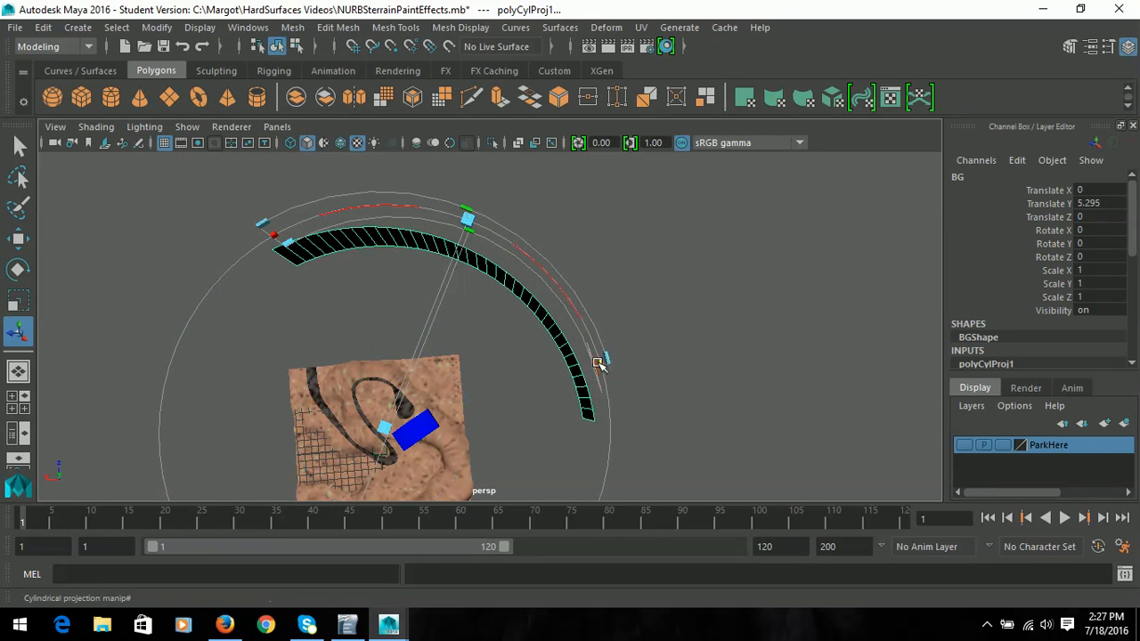
left_click_drag(606, 381, 512, 312, "alt")
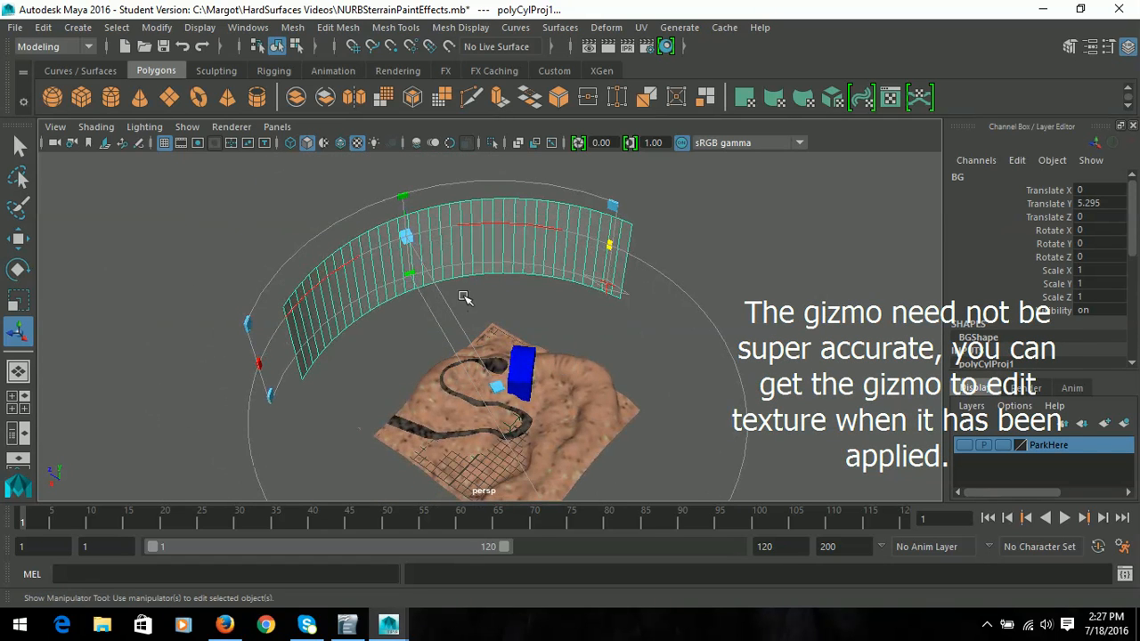
Assign a new Lambert material to the BG wall
left_click(717, 256)
left_click(384, 250)
right_click_drag(384, 250, 420, 567)
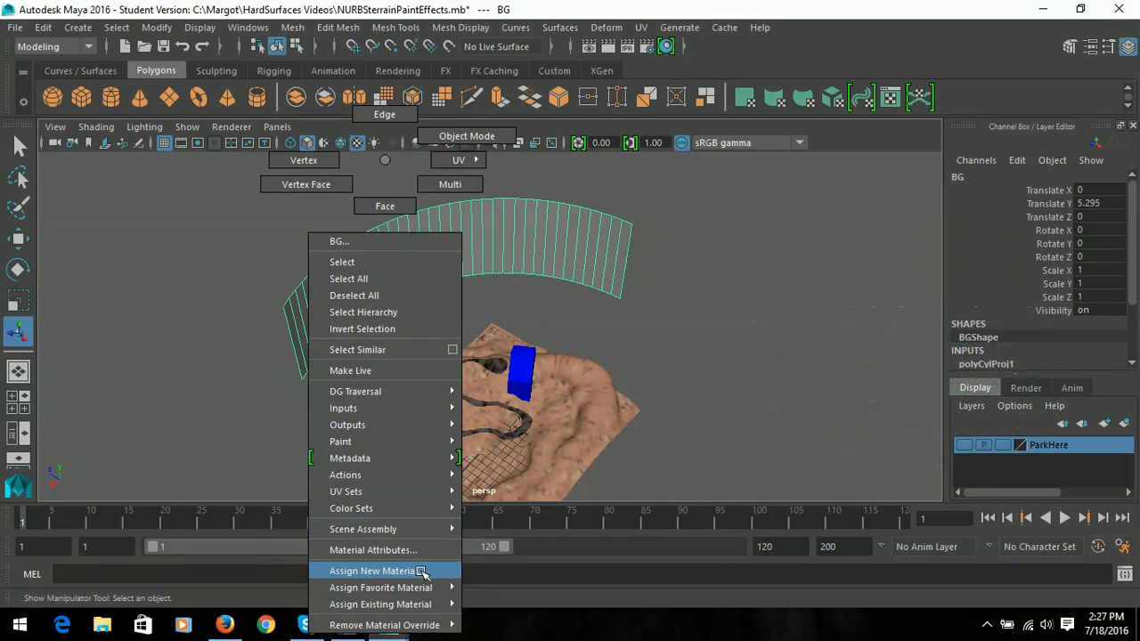
right_click_drag(422, 572, 422, 572)
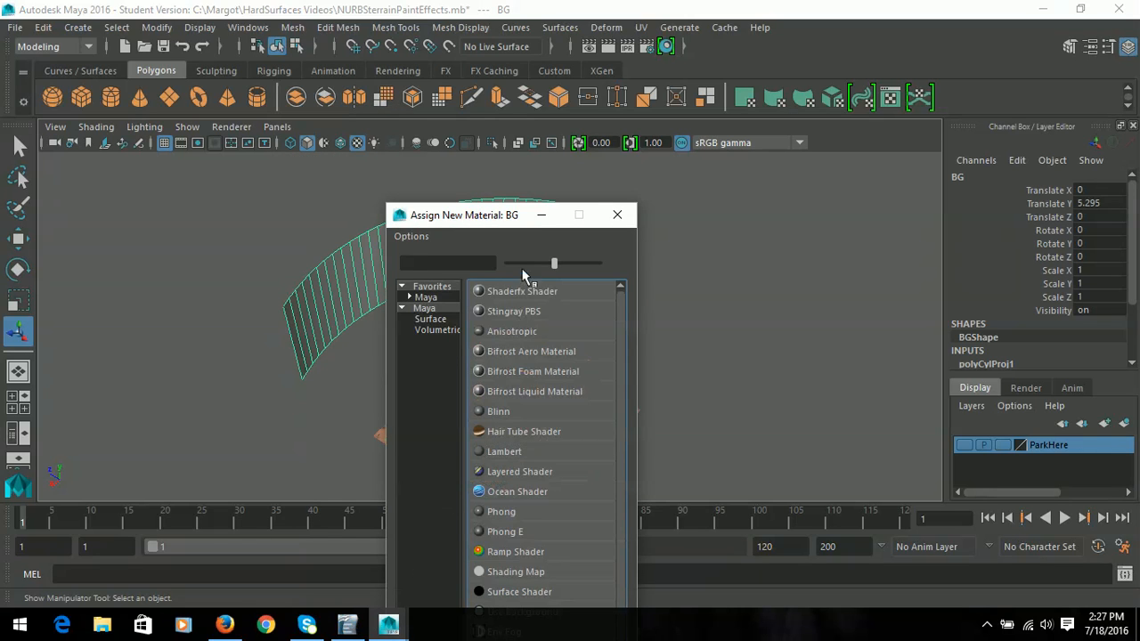
left_click_drag(480, 222, 531, 41)
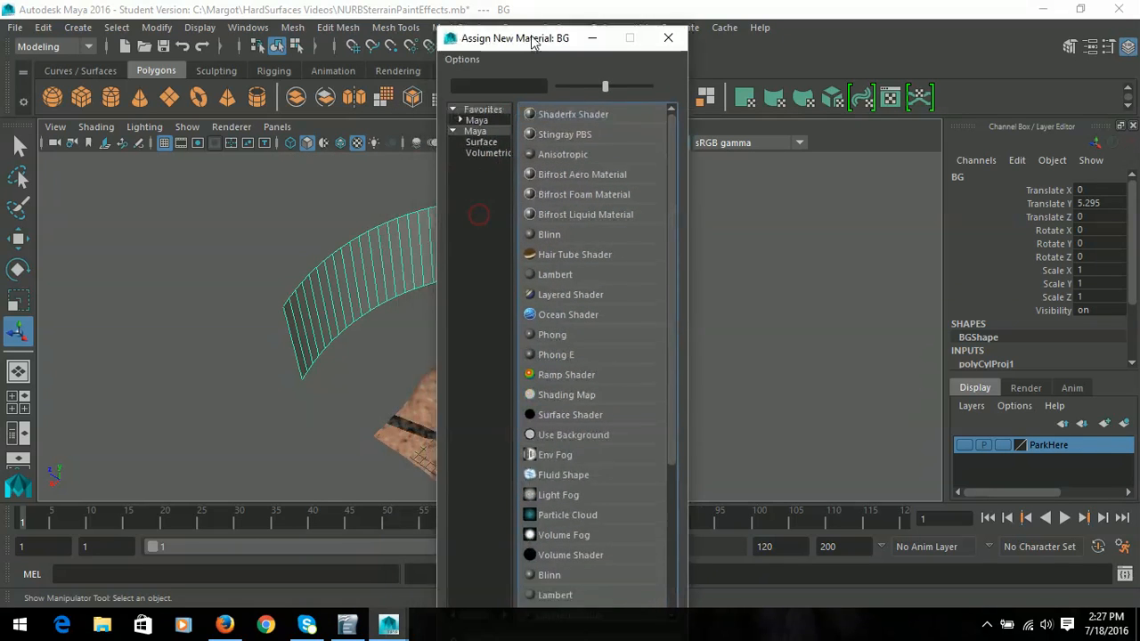
left_click(553, 272)
Rename the wall's new Lambert material as TheBG
double_click(973, 218)
type("TheBG")
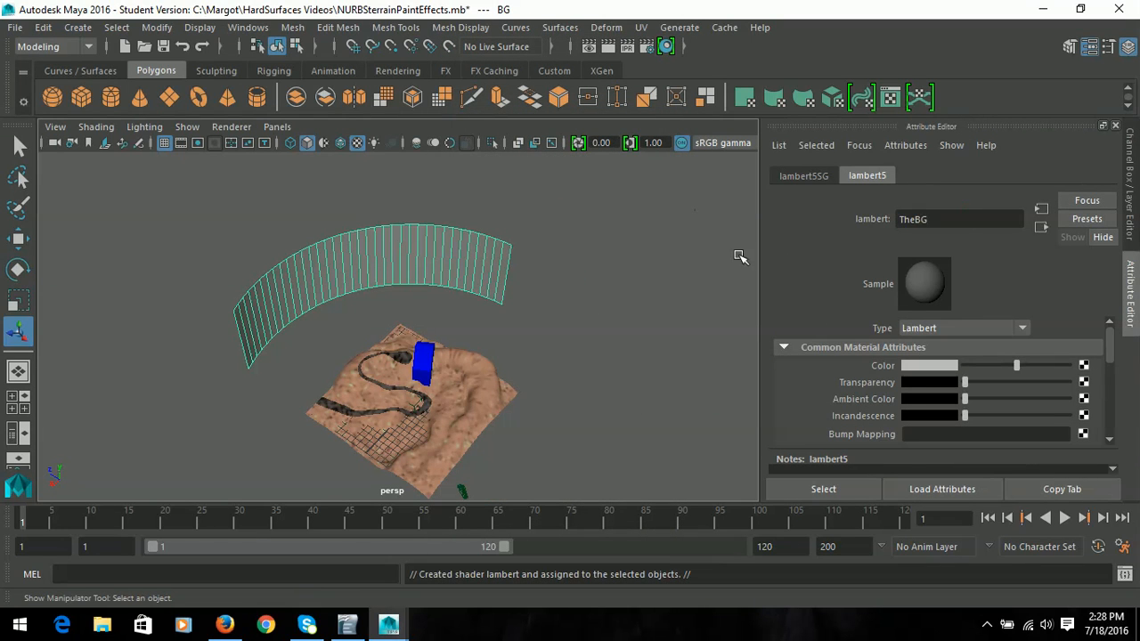
left_click(943, 331)
left_click(971, 284)
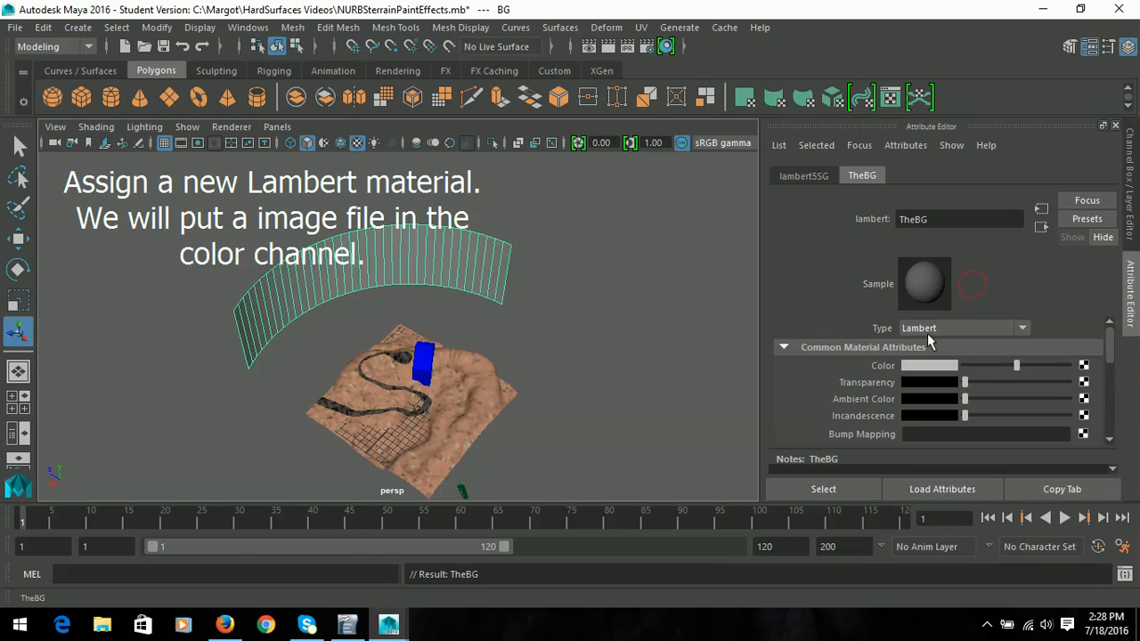
Connect a File texture to the Color attribute of the TheBG material
left_click(1084, 365)
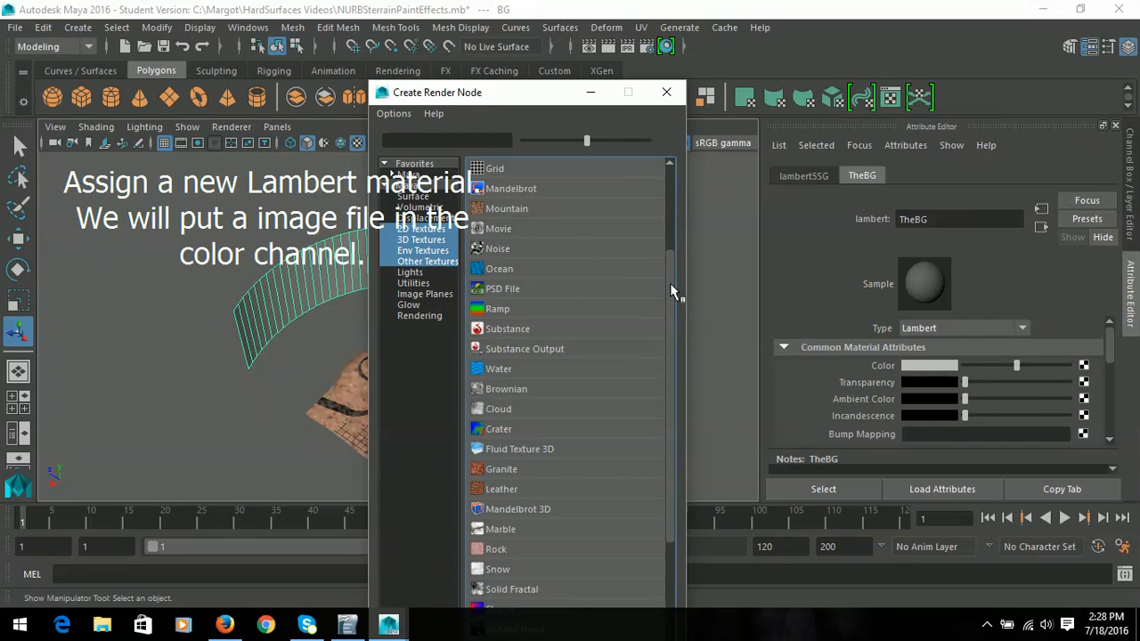
left_click_drag(672, 283, 684, 187)
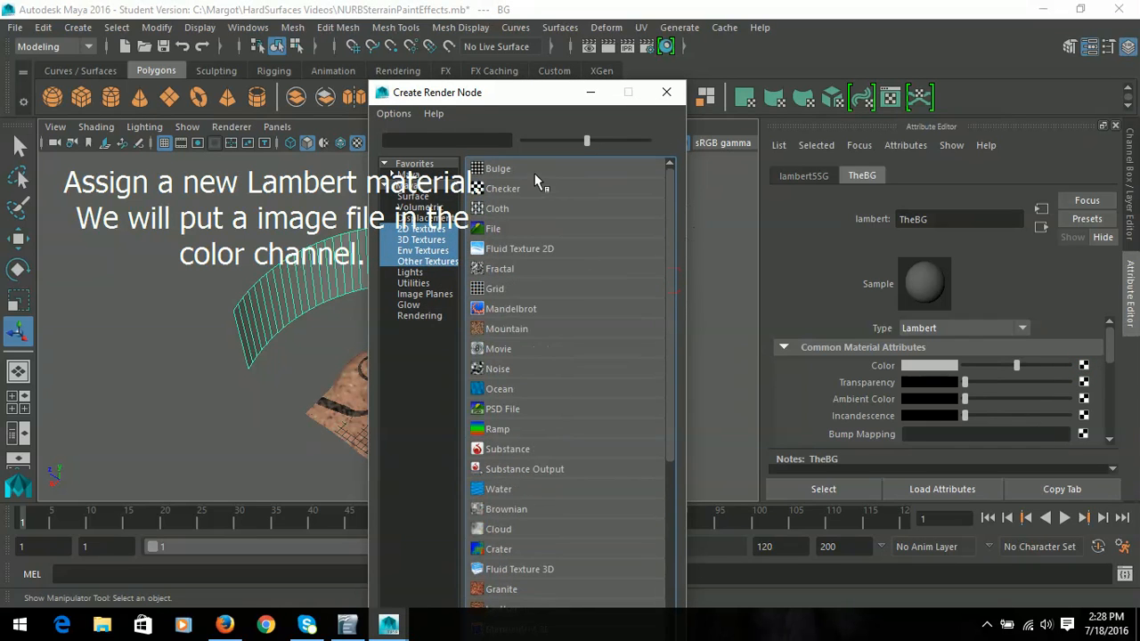
left_click(503, 232)
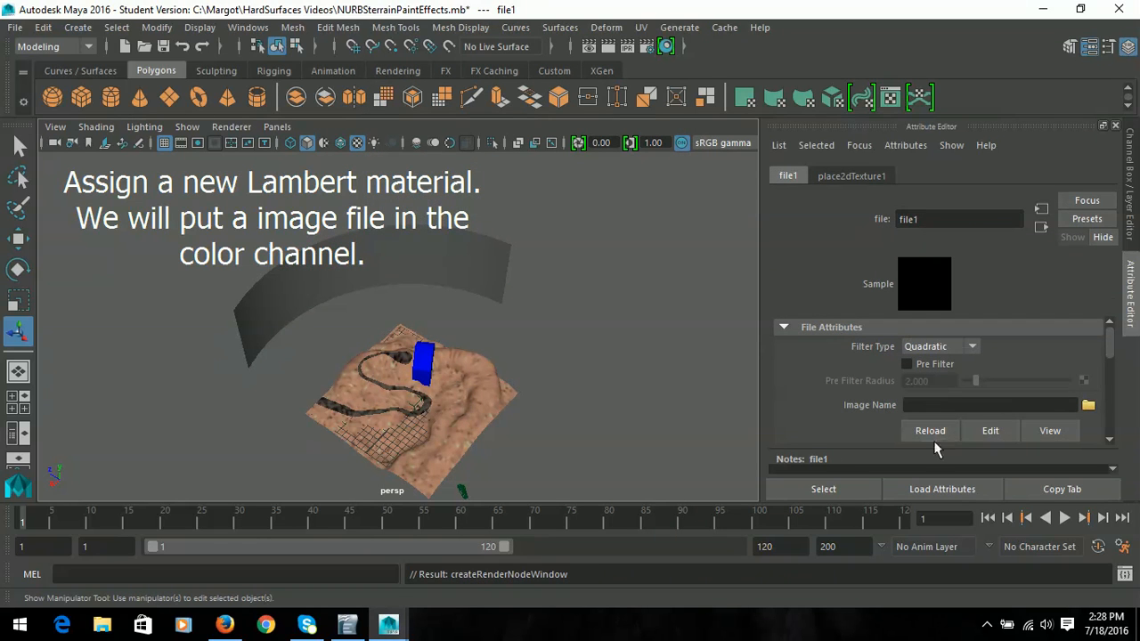
Load forestBG.jpg from the HardSurfaces Videos folder as the File texture's image
left_click(1089, 407)
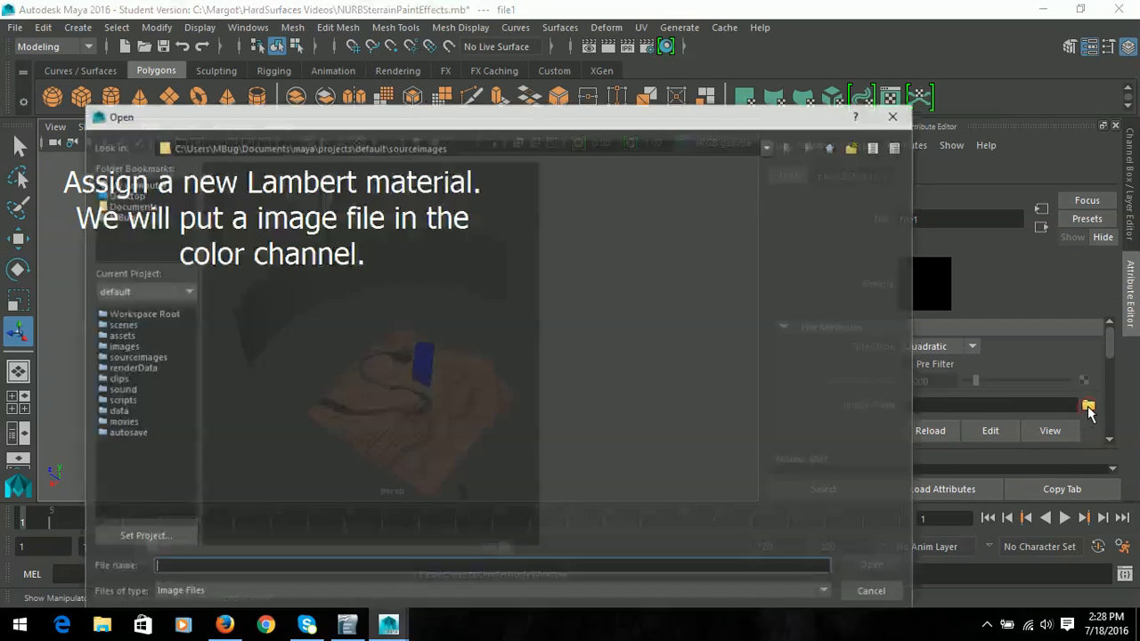
left_click(142, 183)
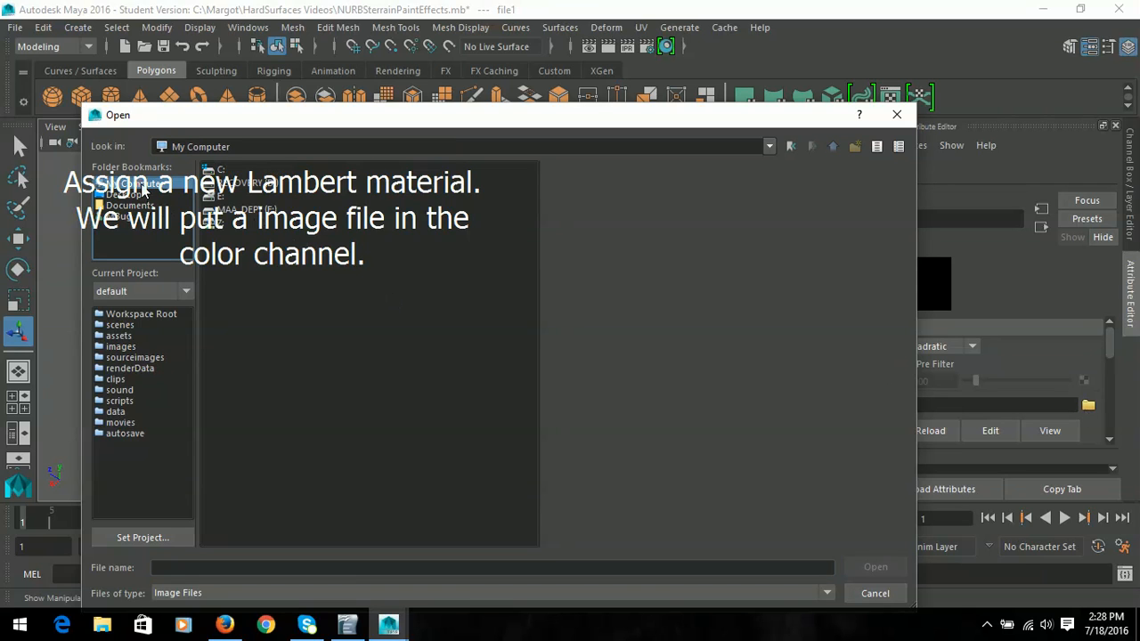
double_click(213, 171)
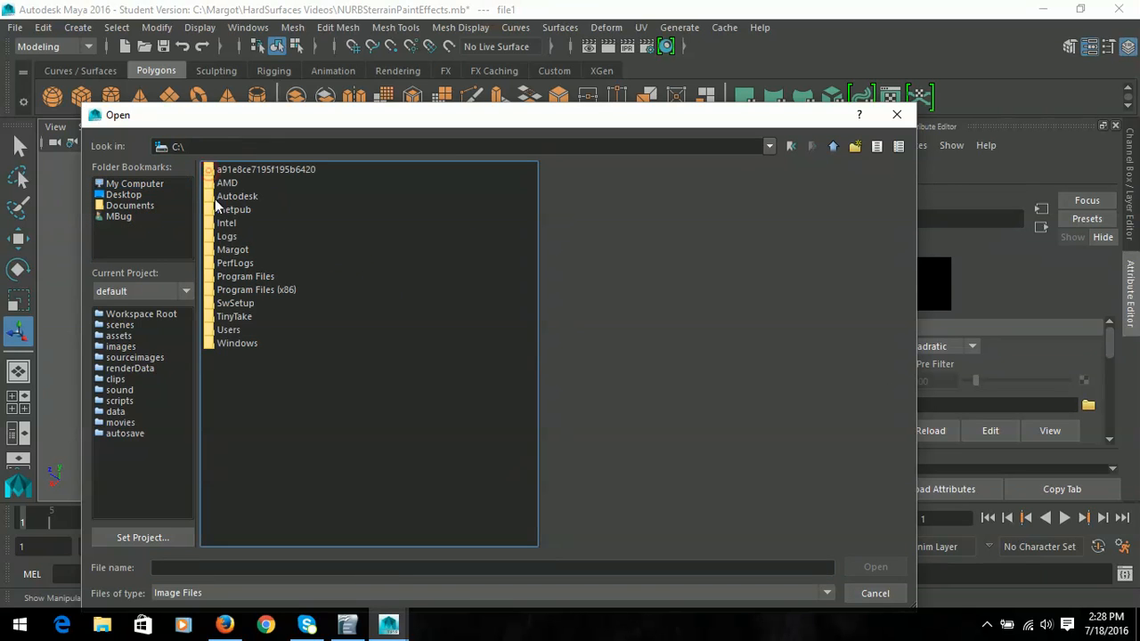
left_click(214, 251)
double_click(215, 253)
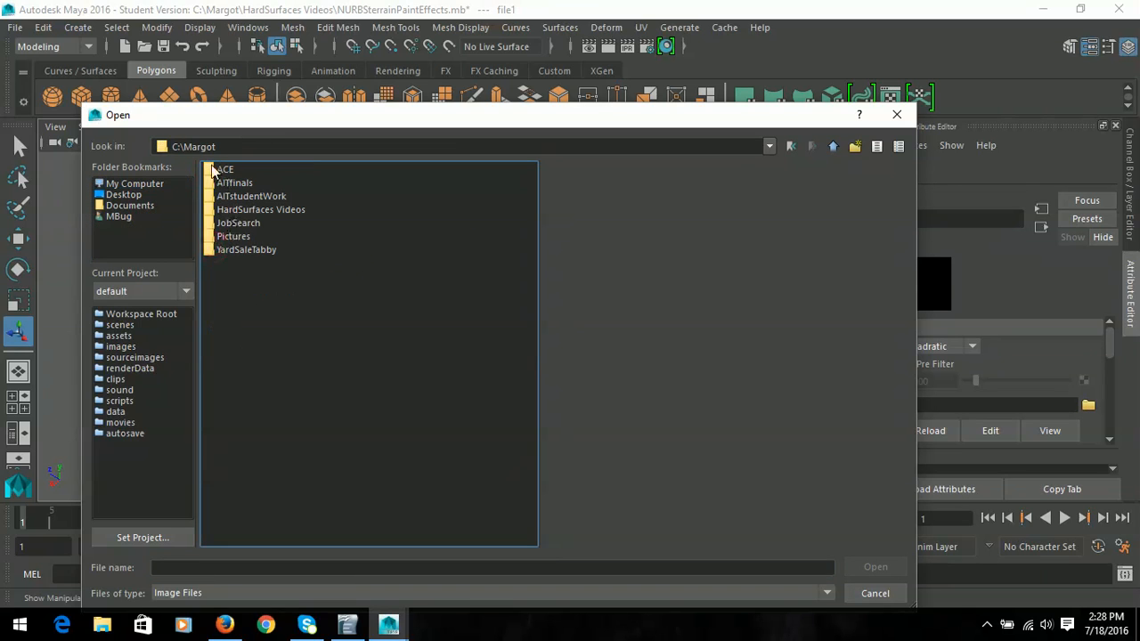
double_click(207, 212)
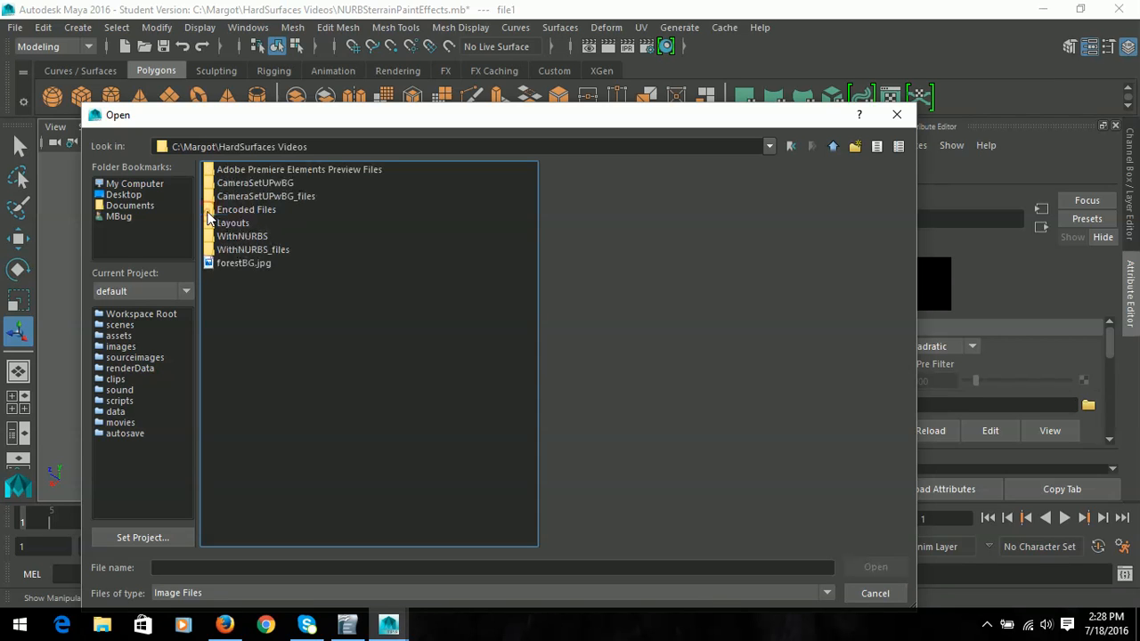
left_click(237, 263)
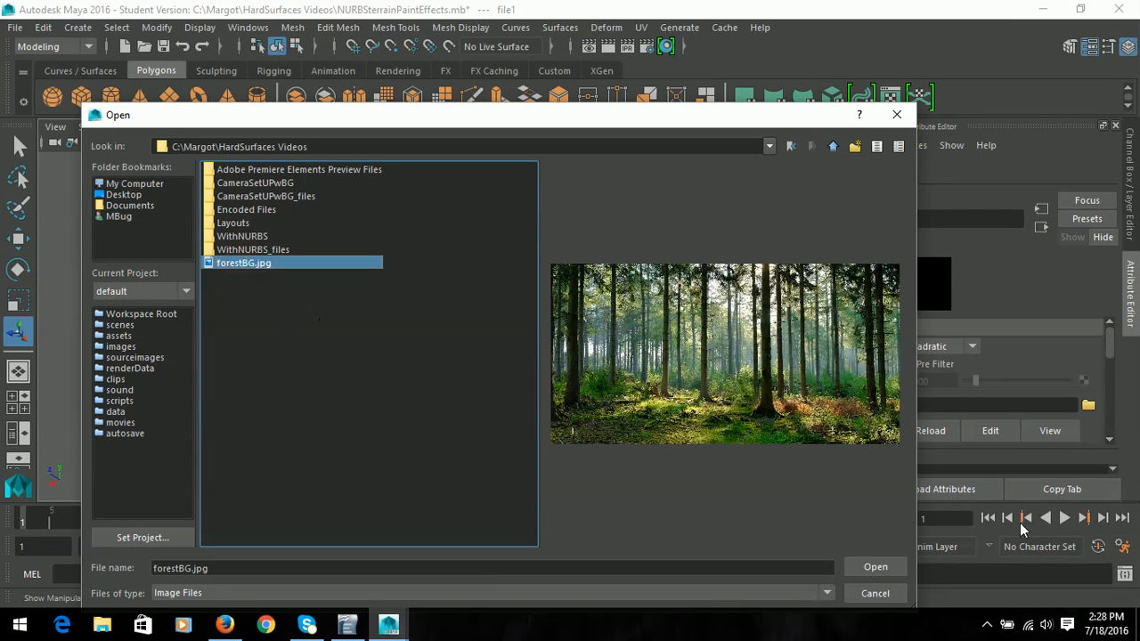
left_click(875, 567)
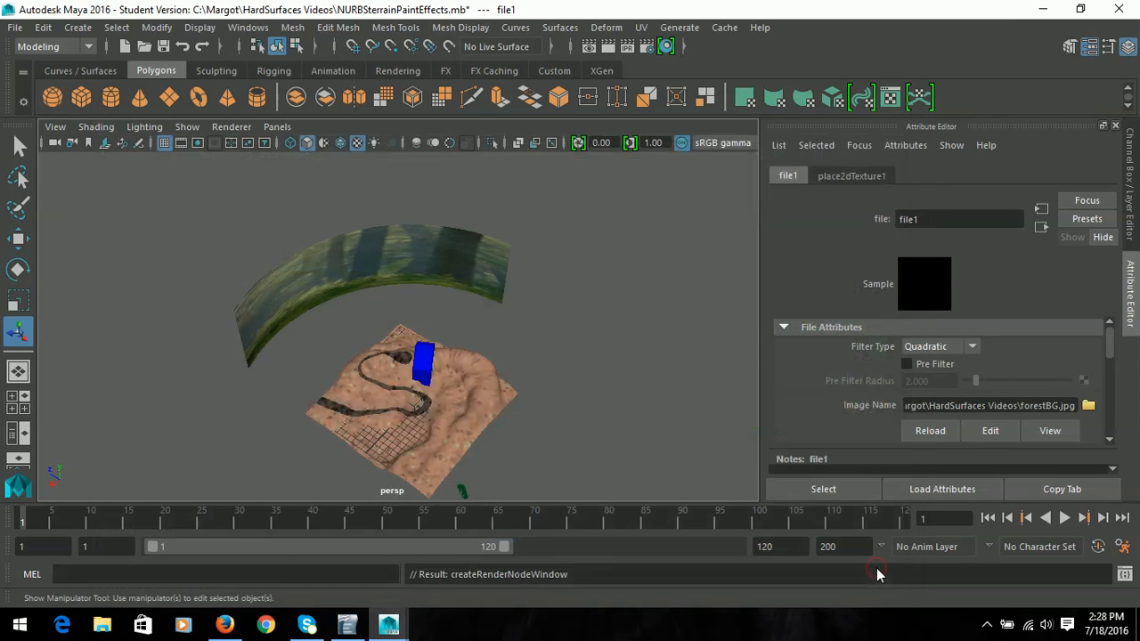
Turn the viewport's texture display off and back on, and examine the forest image on the wall up close
left_click_drag(382, 311, 363, 257, "alt")
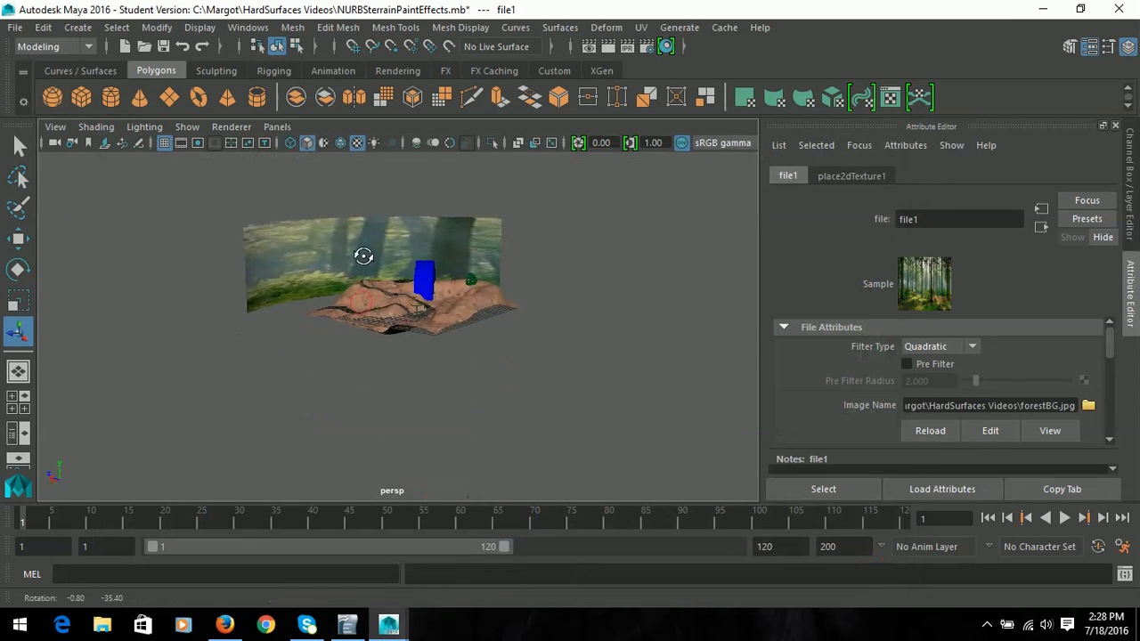
left_click(358, 143)
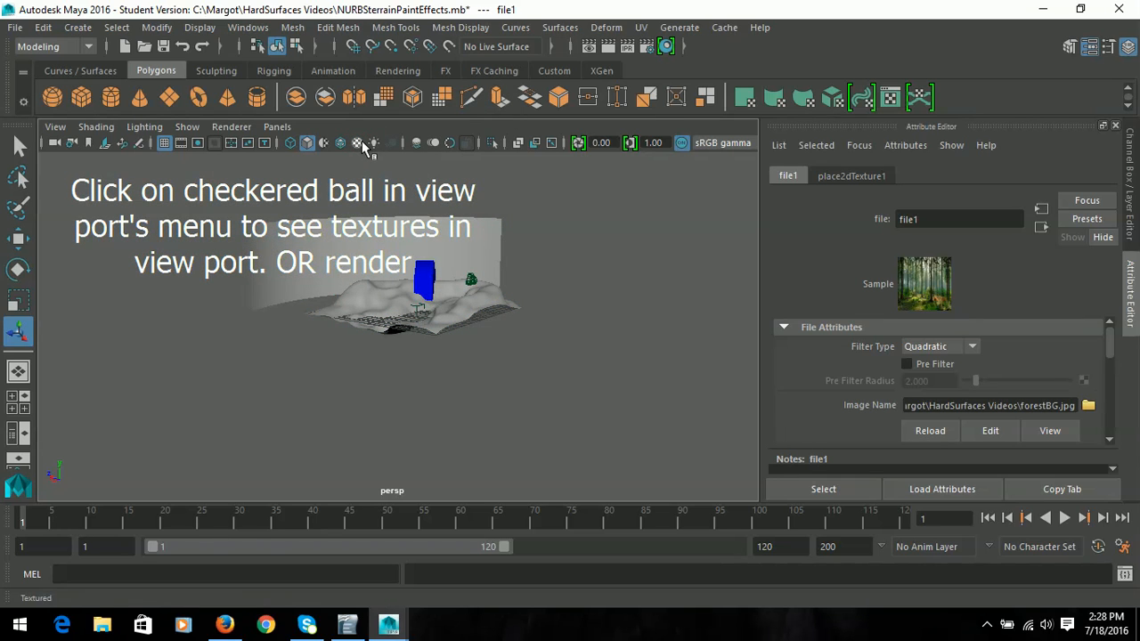
left_click(362, 142)
scroll(399, 395, "up", 5)
middle_click_drag(441, 346, 536, 468, "alt")
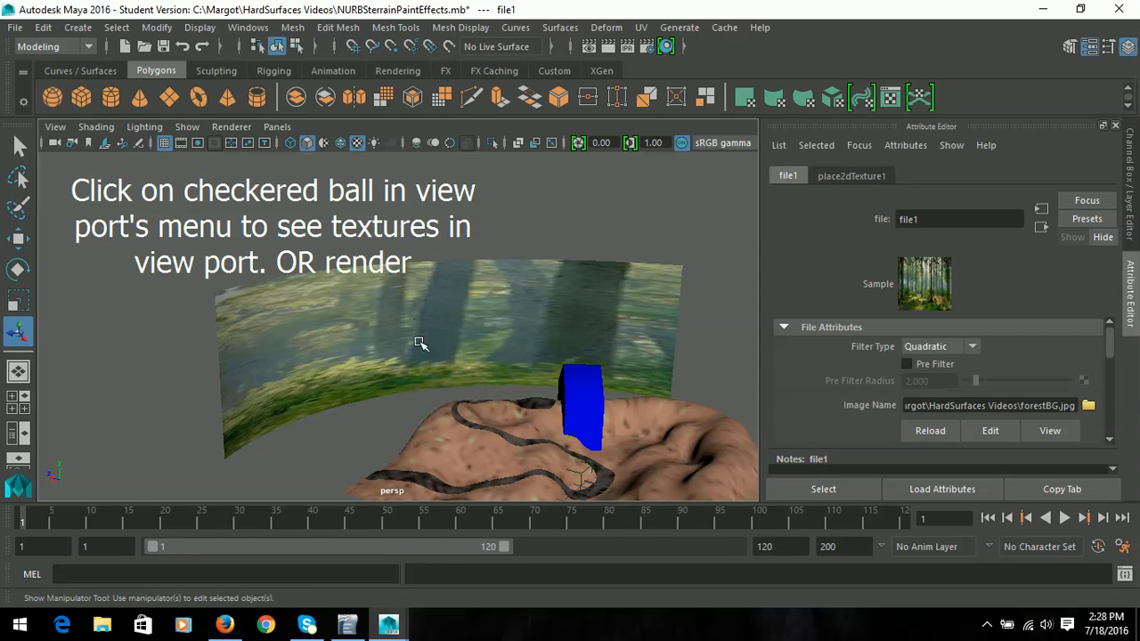
Link the BG wall's uvSetBG UV set to the file1 color texture through UV linking and close the Relationship Editor
left_click(419, 295)
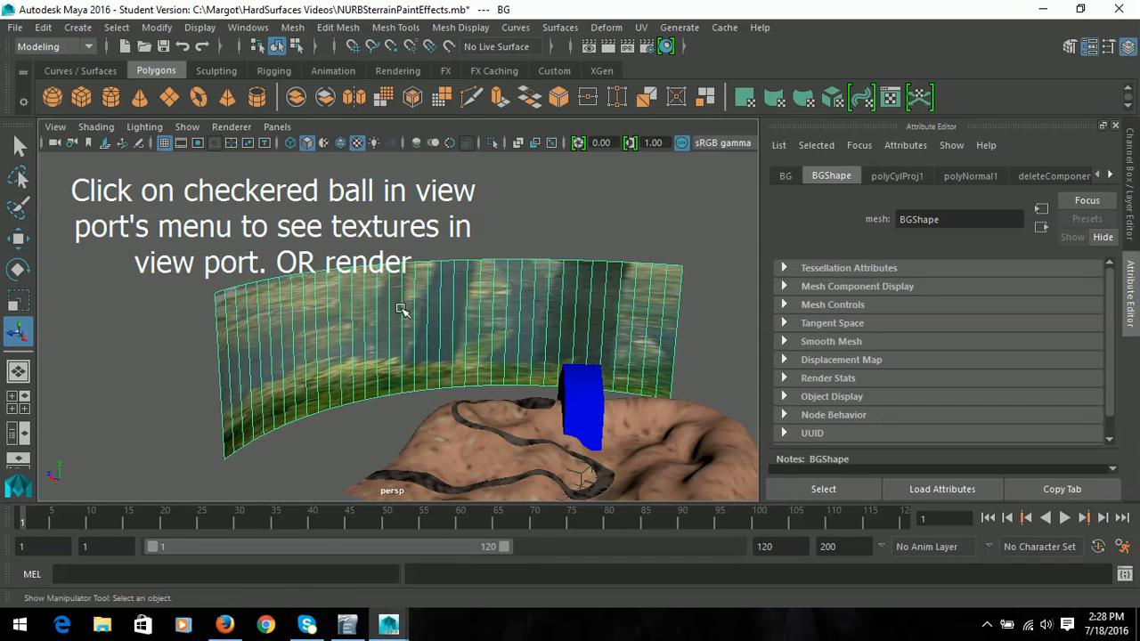
right_click(415, 288)
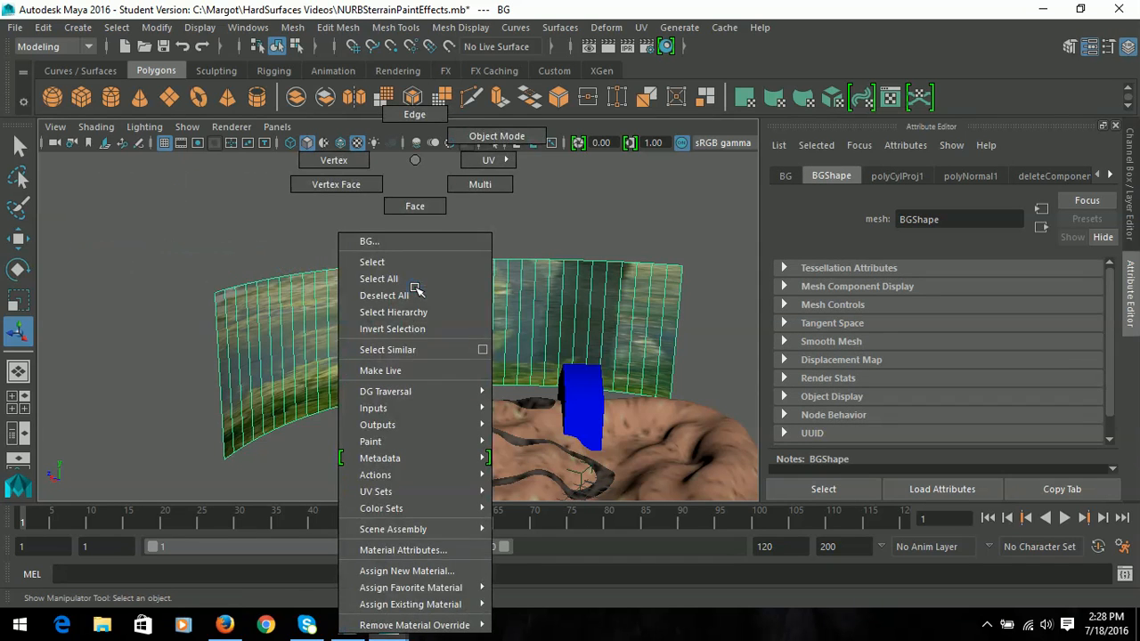
mouse_move(459, 506)
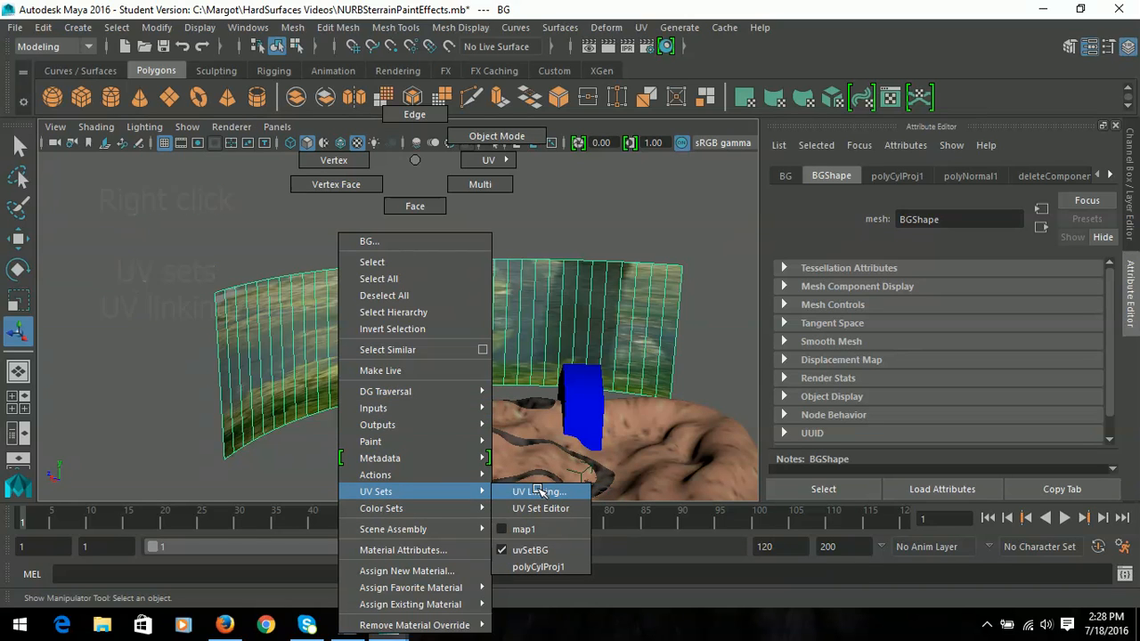
left_click(537, 490)
left_click_drag(550, 184, 782, 90)
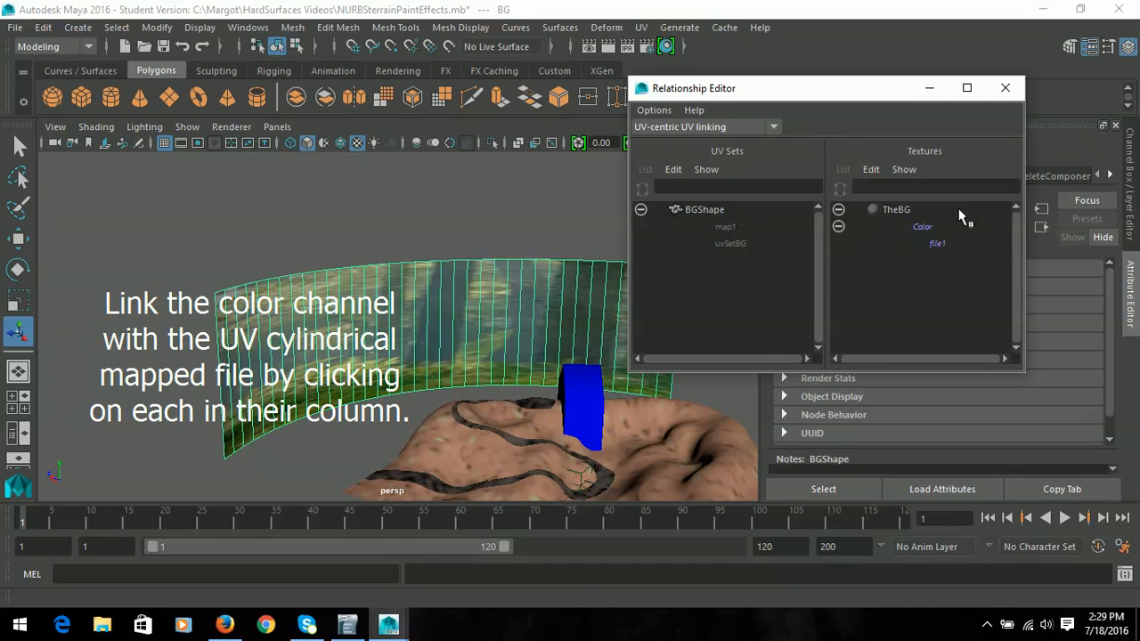
left_click(730, 244)
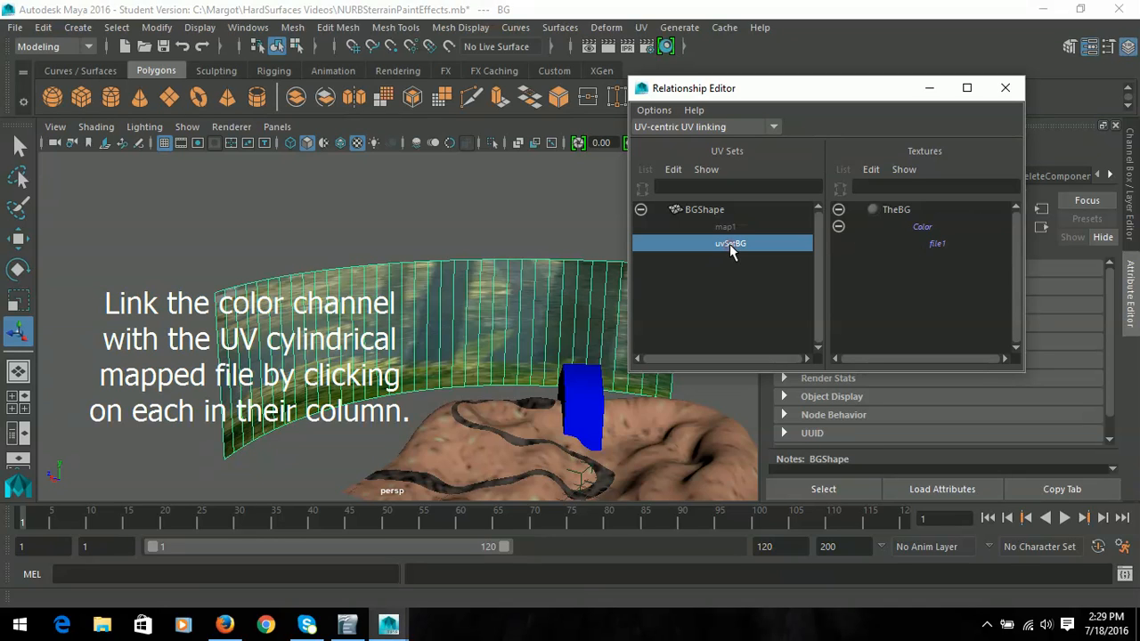
left_click(935, 244)
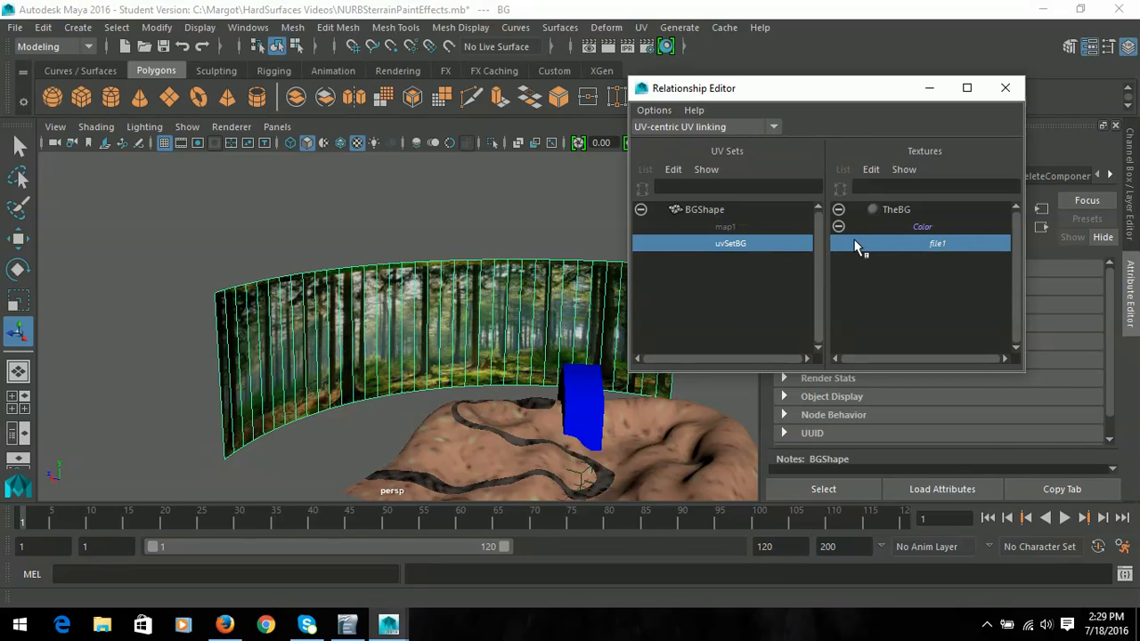
left_click(1004, 88)
Look through the RenderME camera and lower the BG wall to about 2.73 on Y so its base sits behind the terrain
left_click(277, 127)
mouse_move(317, 143)
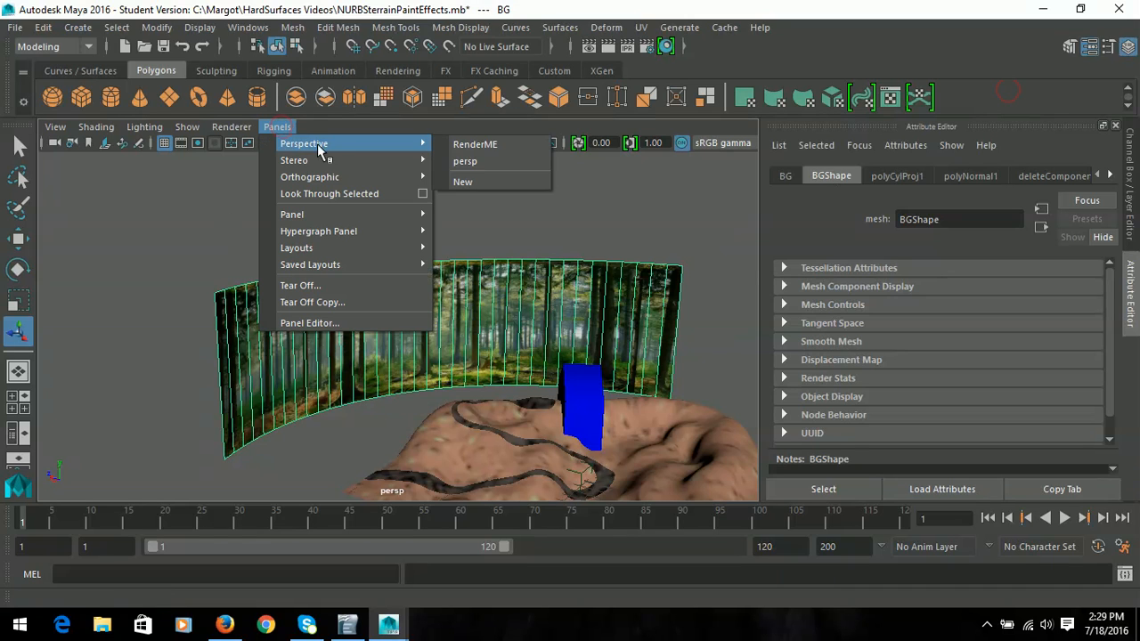
left_click(464, 144)
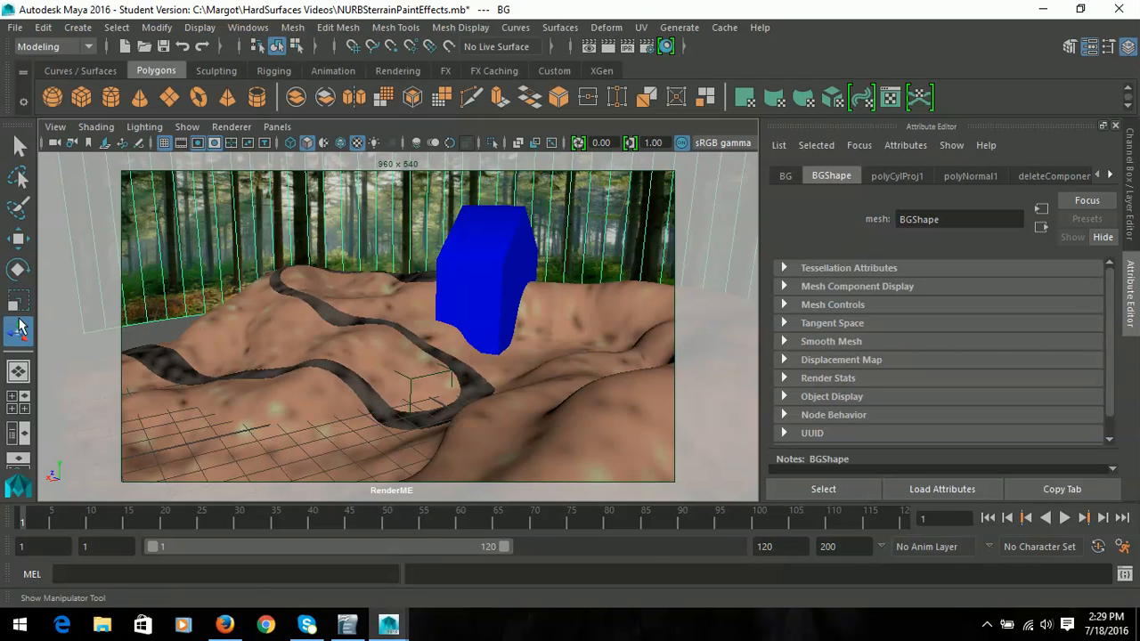
left_click(19, 239)
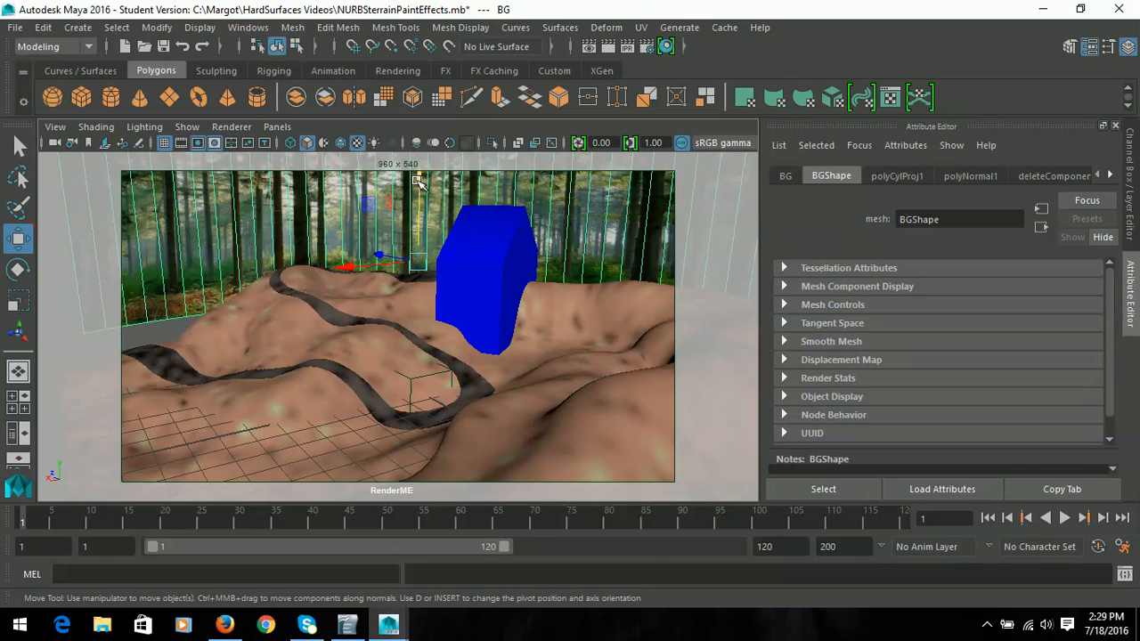
left_click_drag(436, 234, 447, 254)
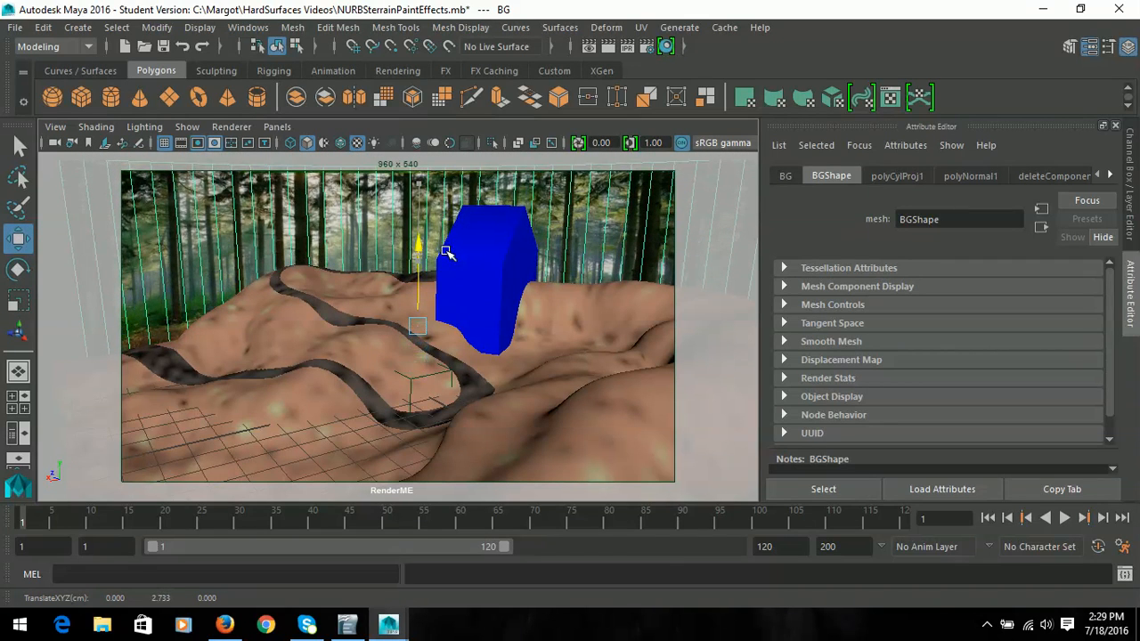